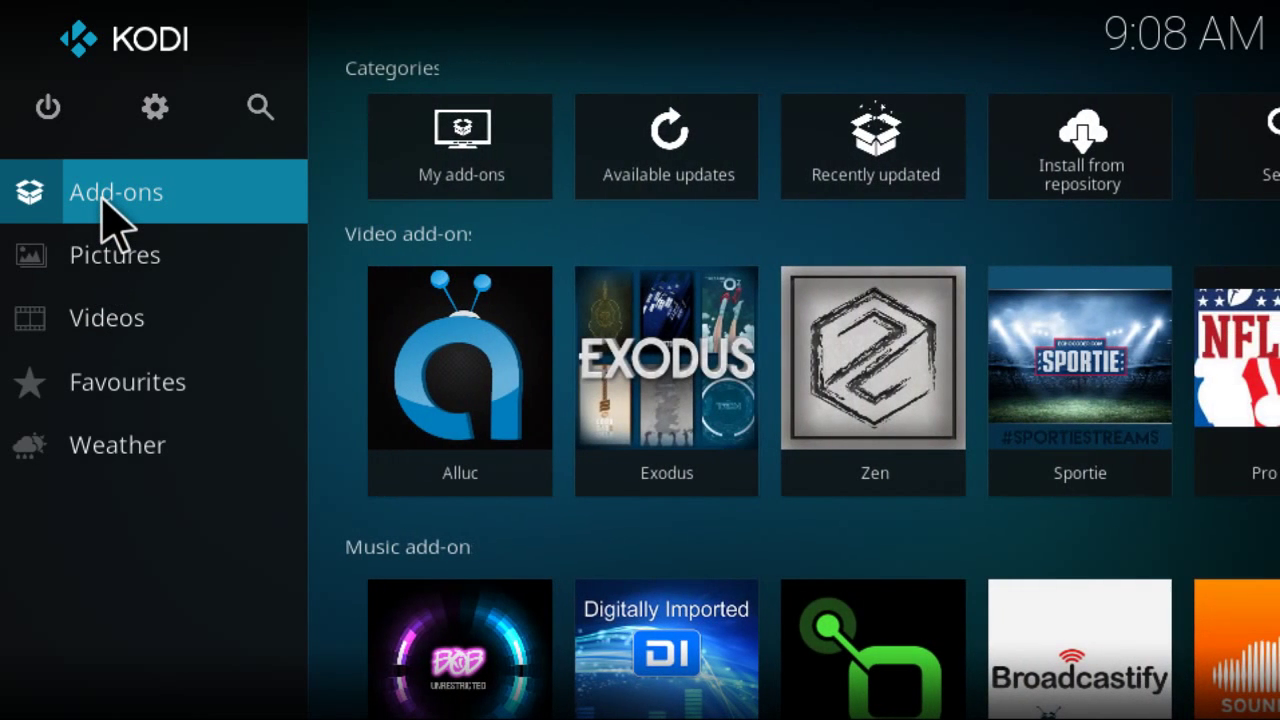
Browse Add-ons > Download > Video add-ons to list the 490 available video add-ons.
click(101, 195)
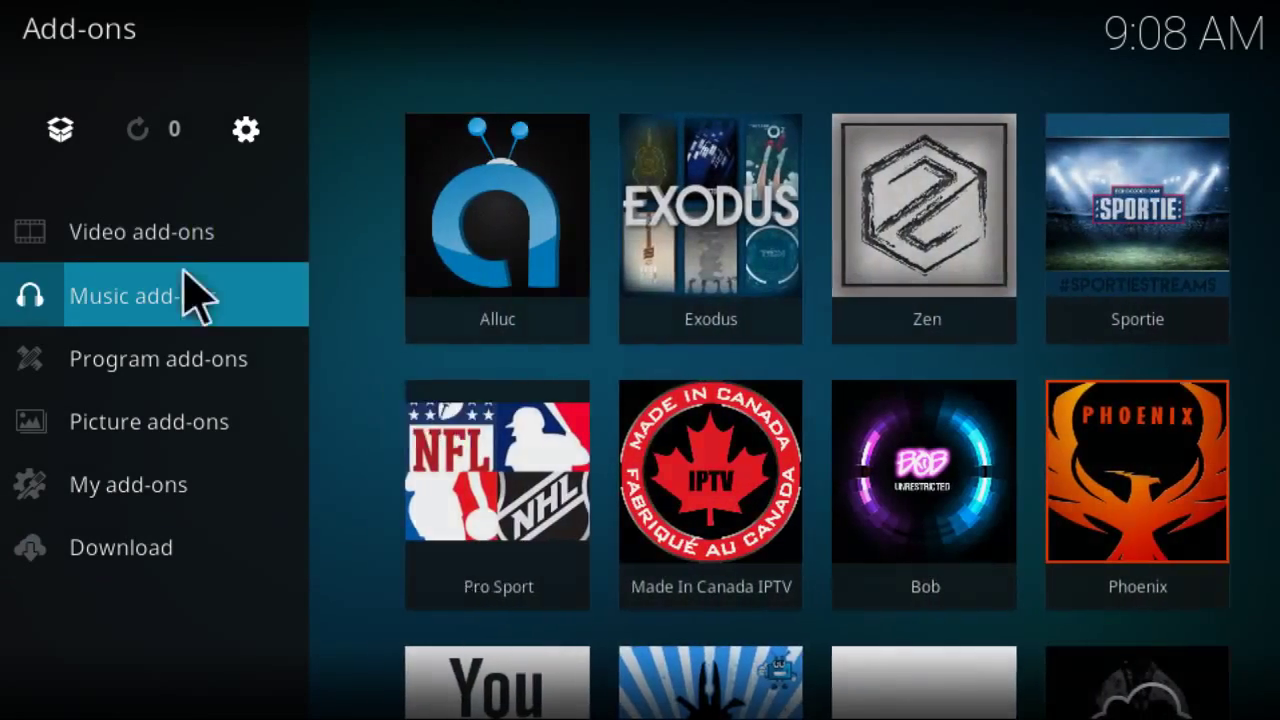
mouse_move(183, 294)
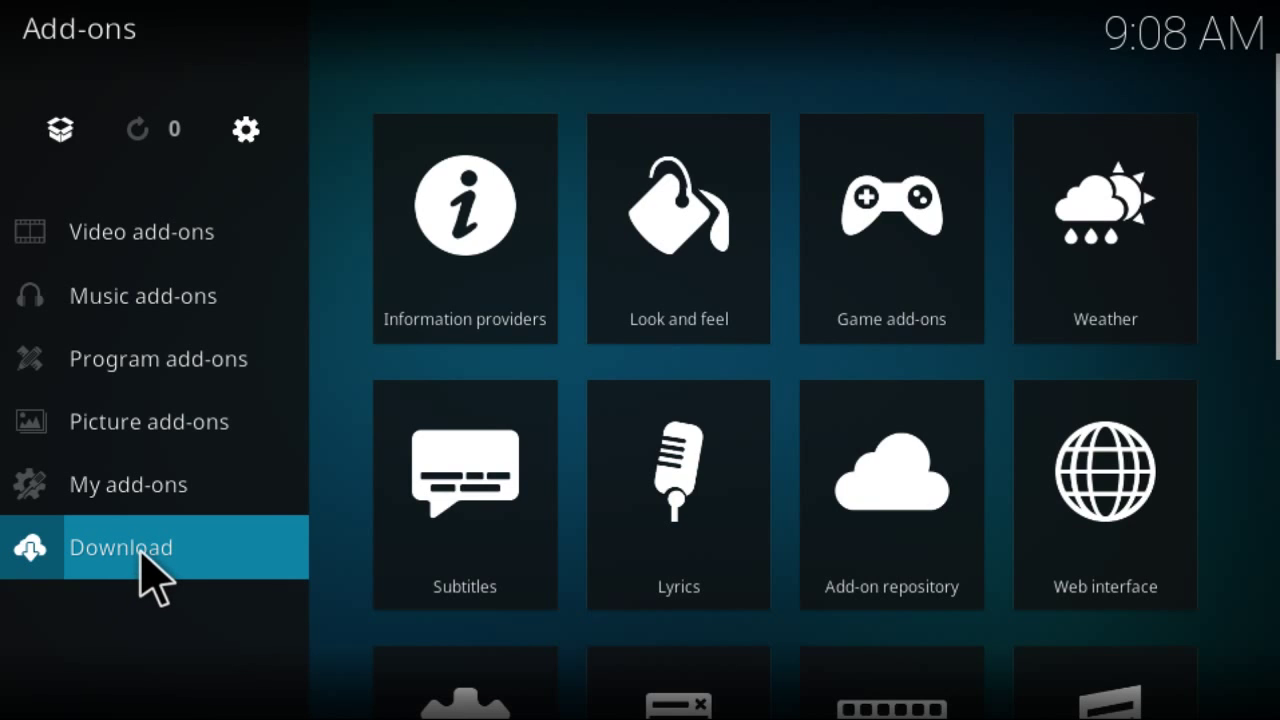
click(140, 565)
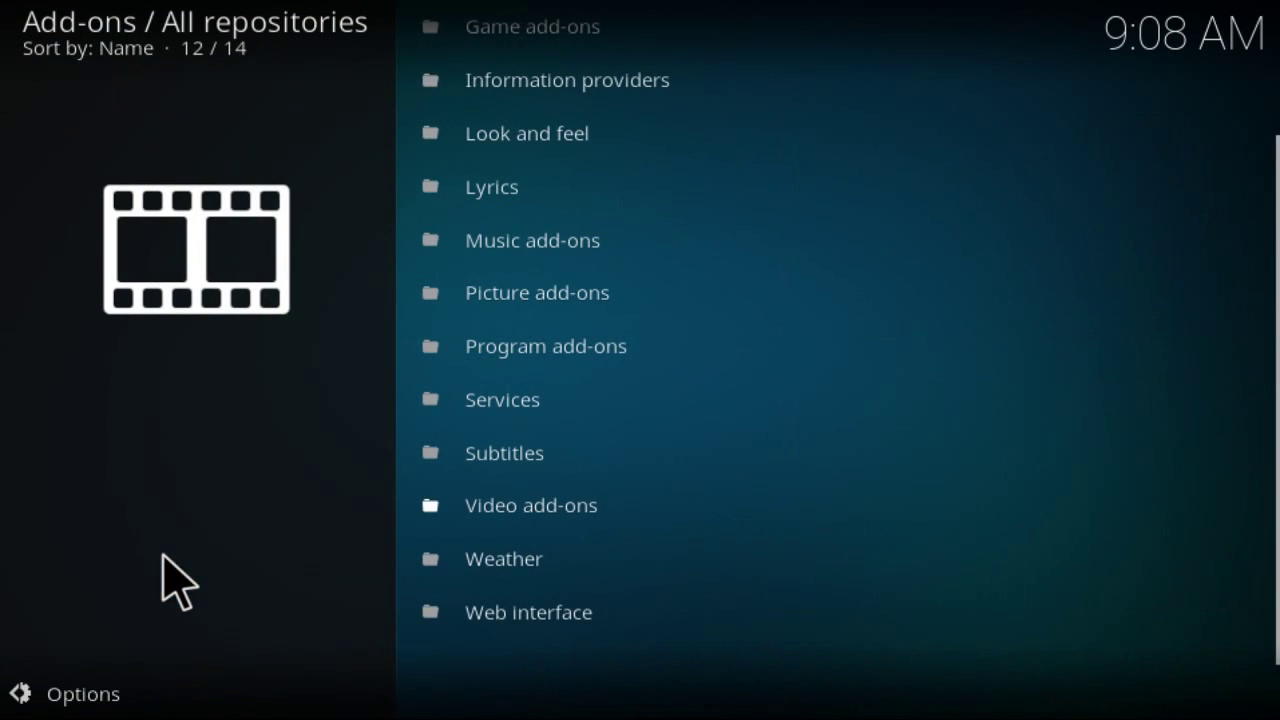
click(490, 515)
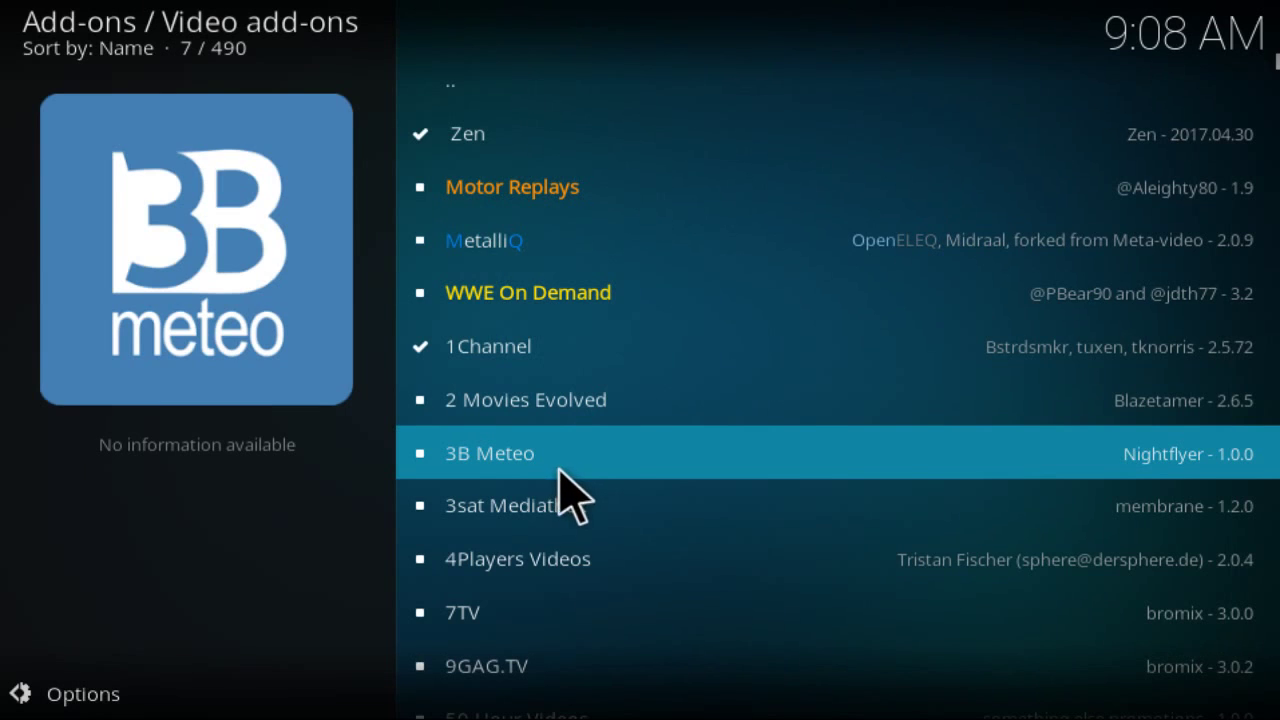
Move down the Video add-ons list from the A entries to the O add-ons.
scroll(563, 475, down, 3)
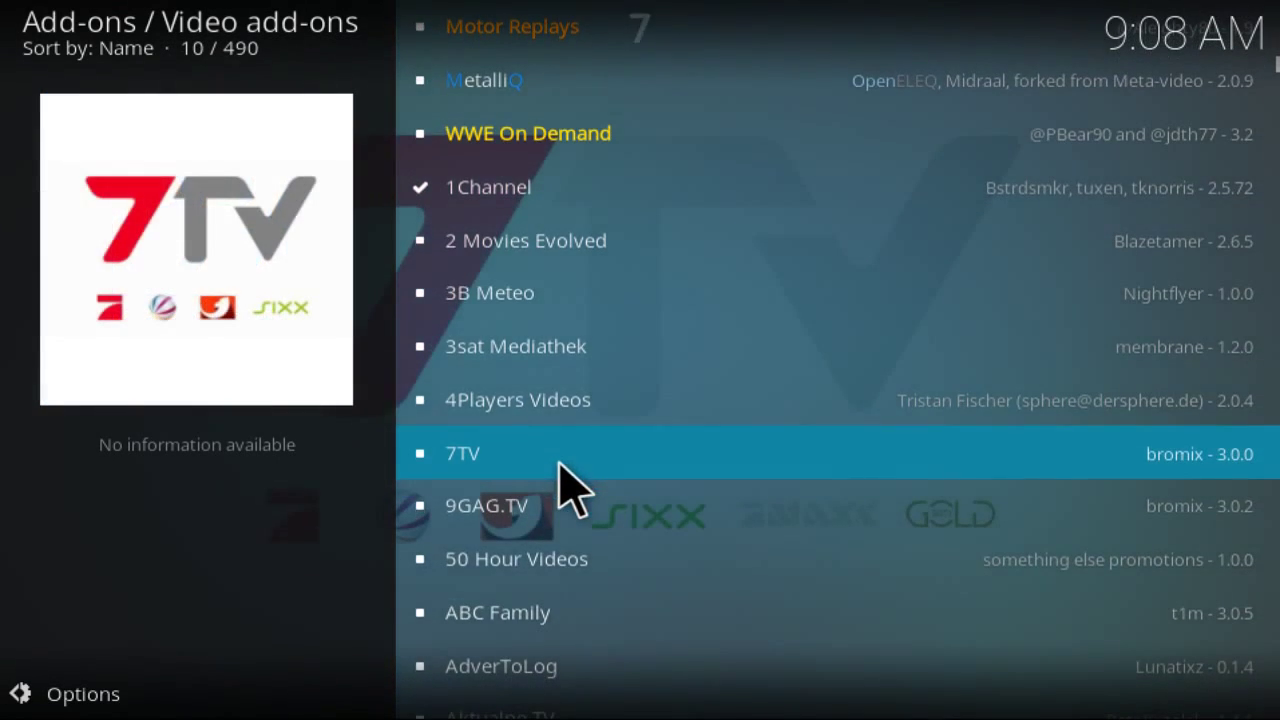
scroll(566, 445, down, 5)
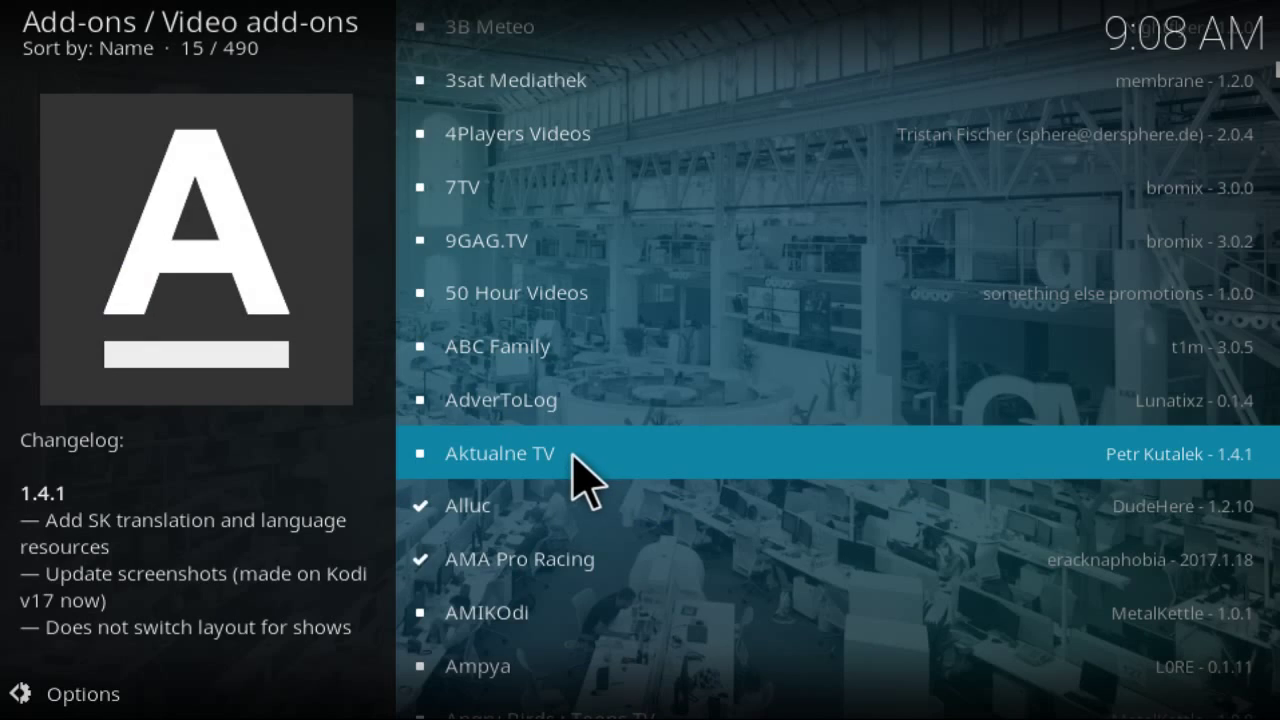
key(Down)
key(Down)
key(Down)
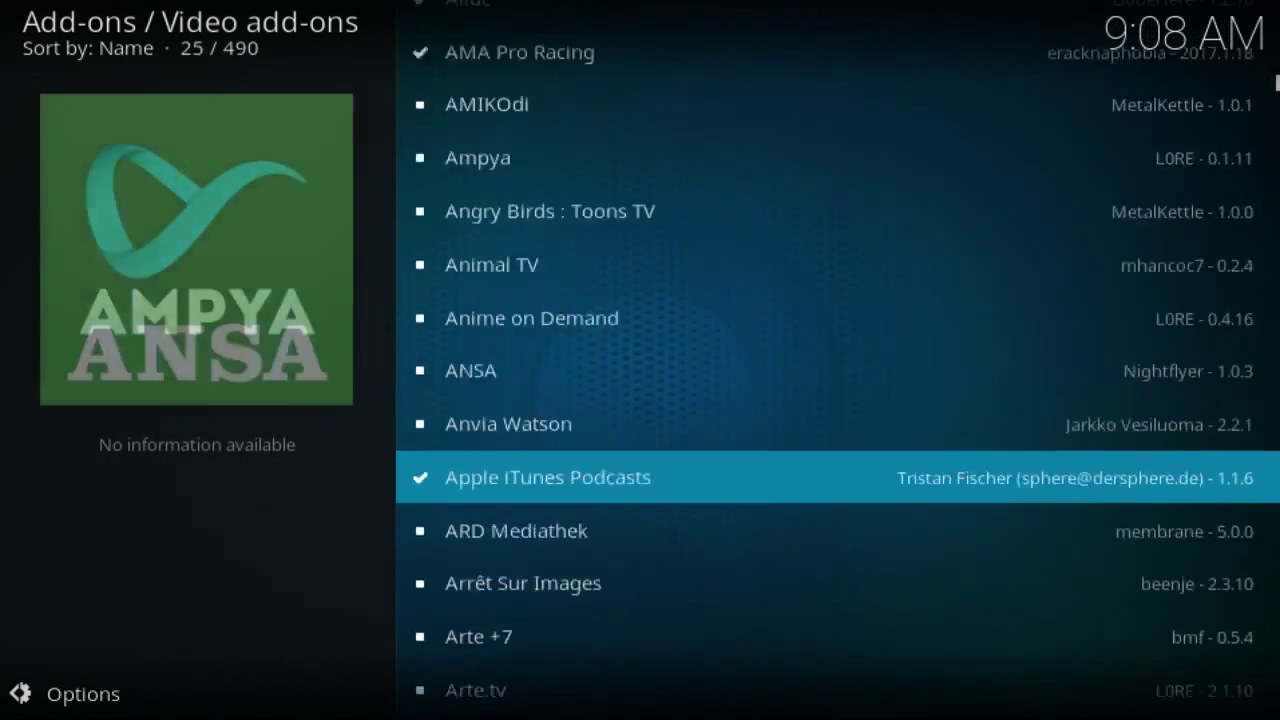
key(Down)
key(Down)
key(Down)
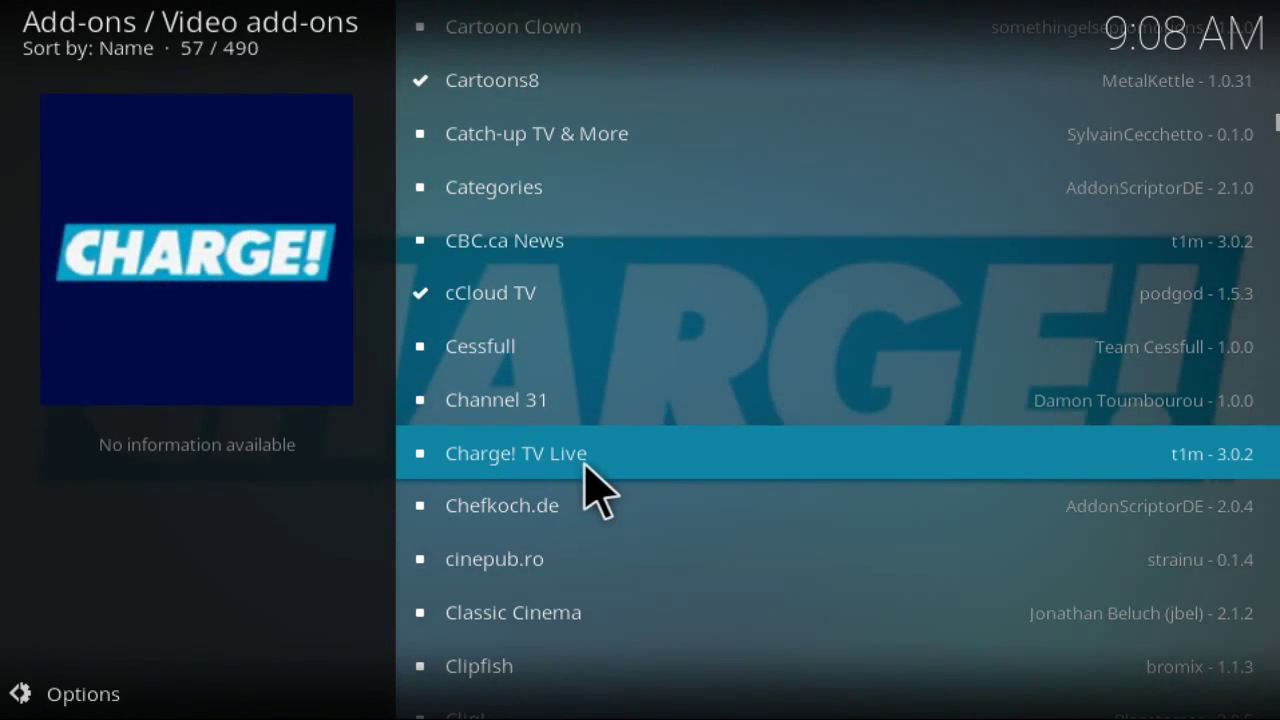
key(Down)
key(Down)
key(Down)
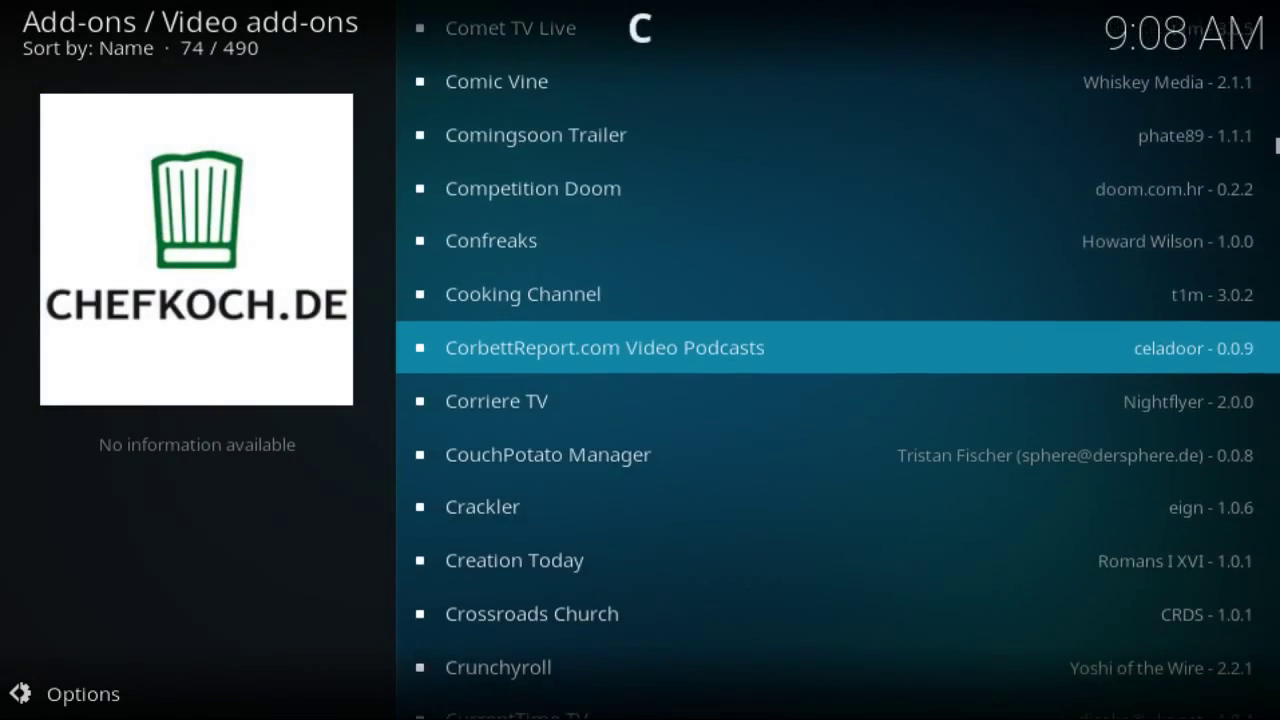
key(Down)
key(Down)
key(Down)
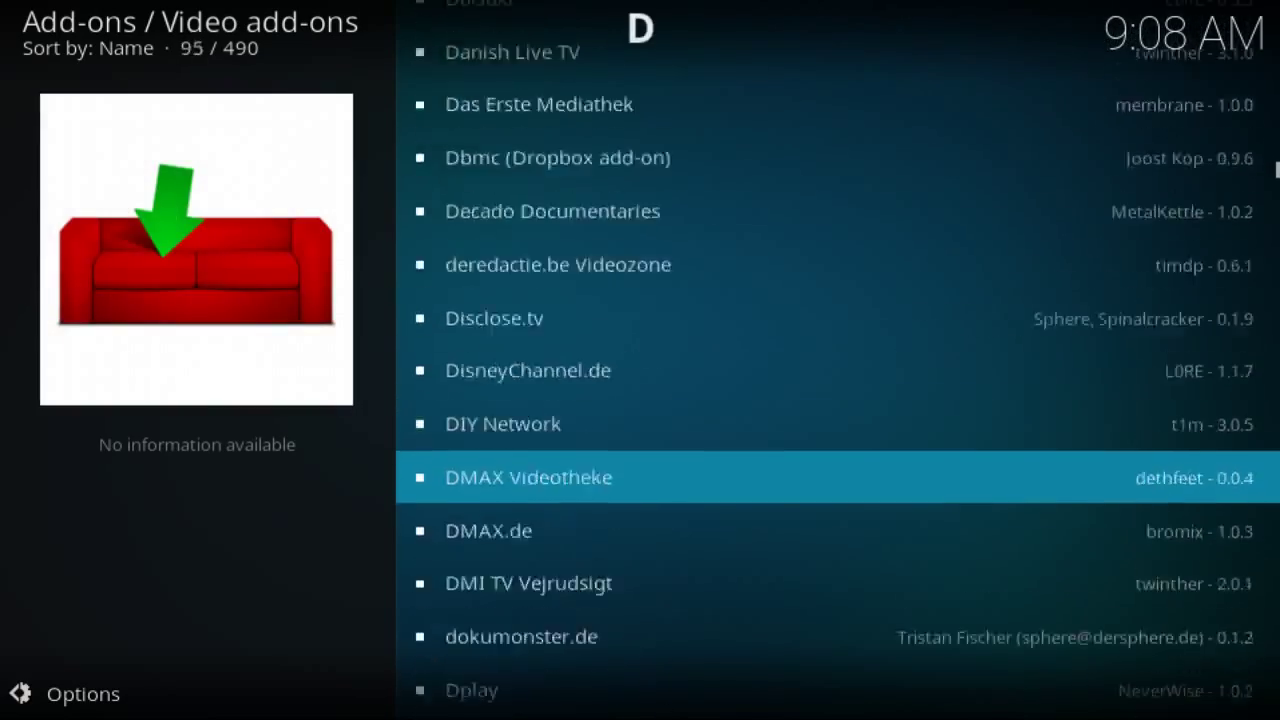
key(Down)
key(Down)
key(Down)
key(Down)
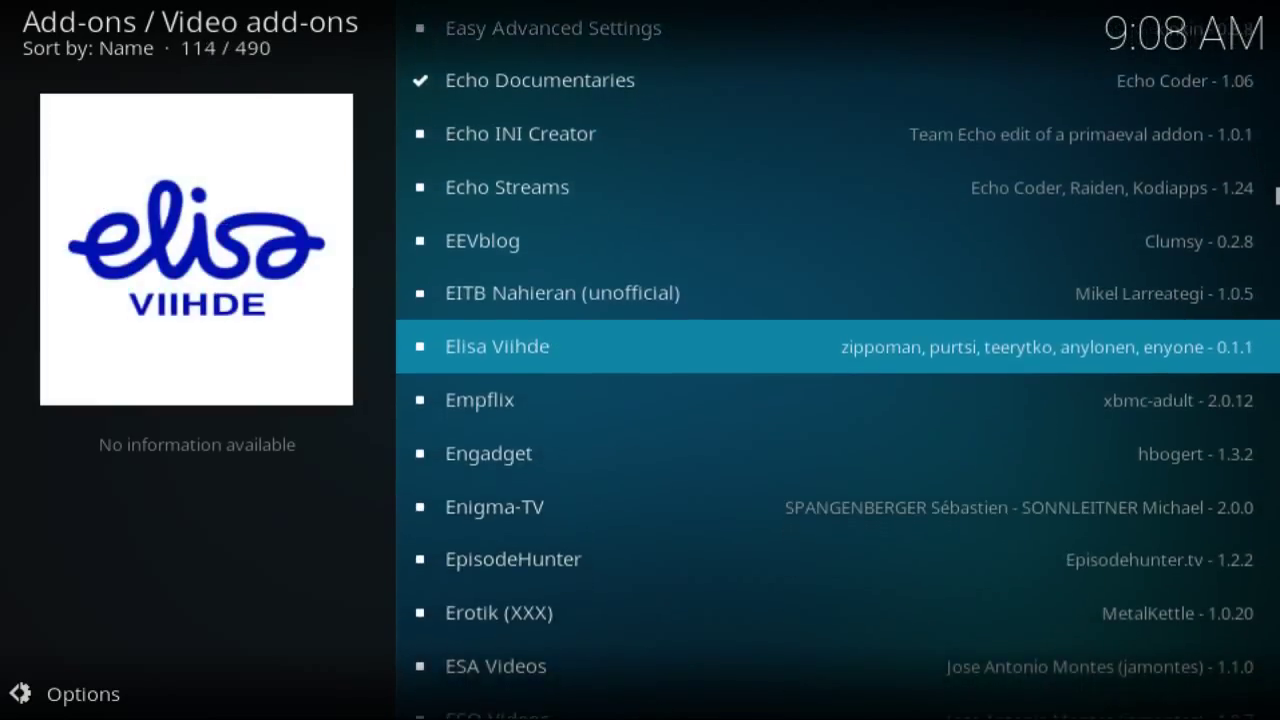
key(Down)
key(Down)
key(Down)
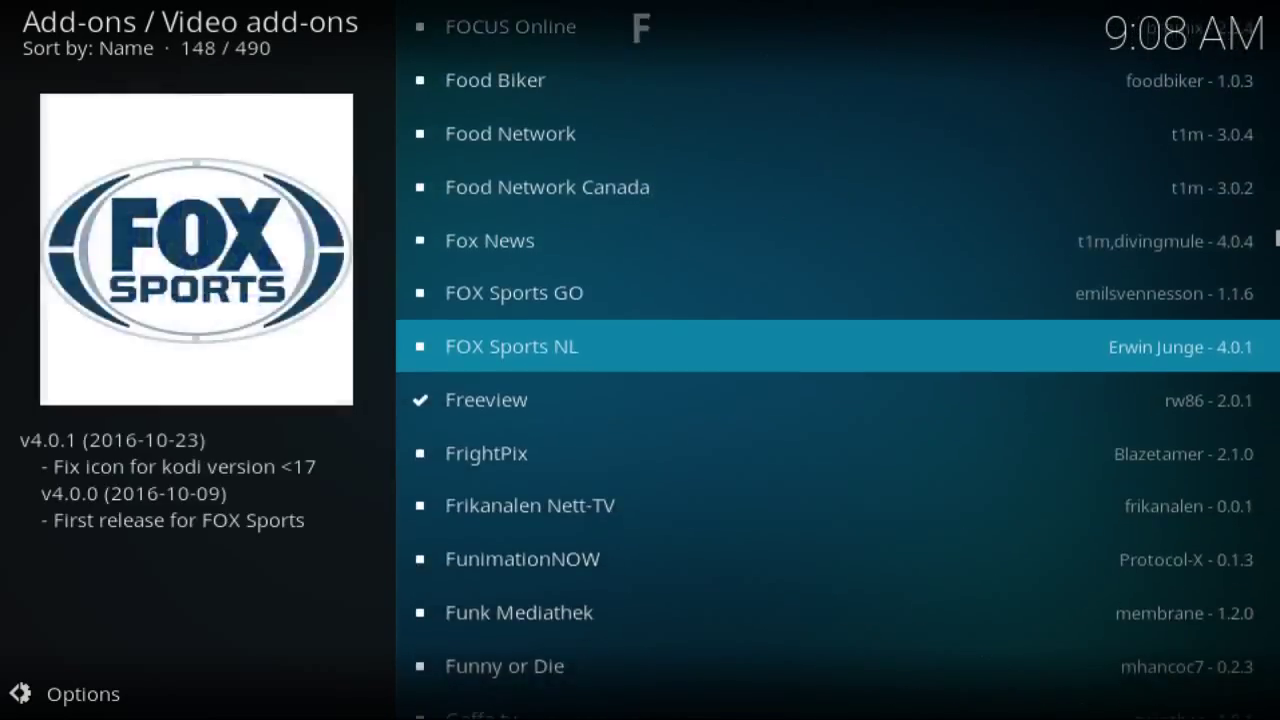
key(Down)
key(Down)
key(Down)
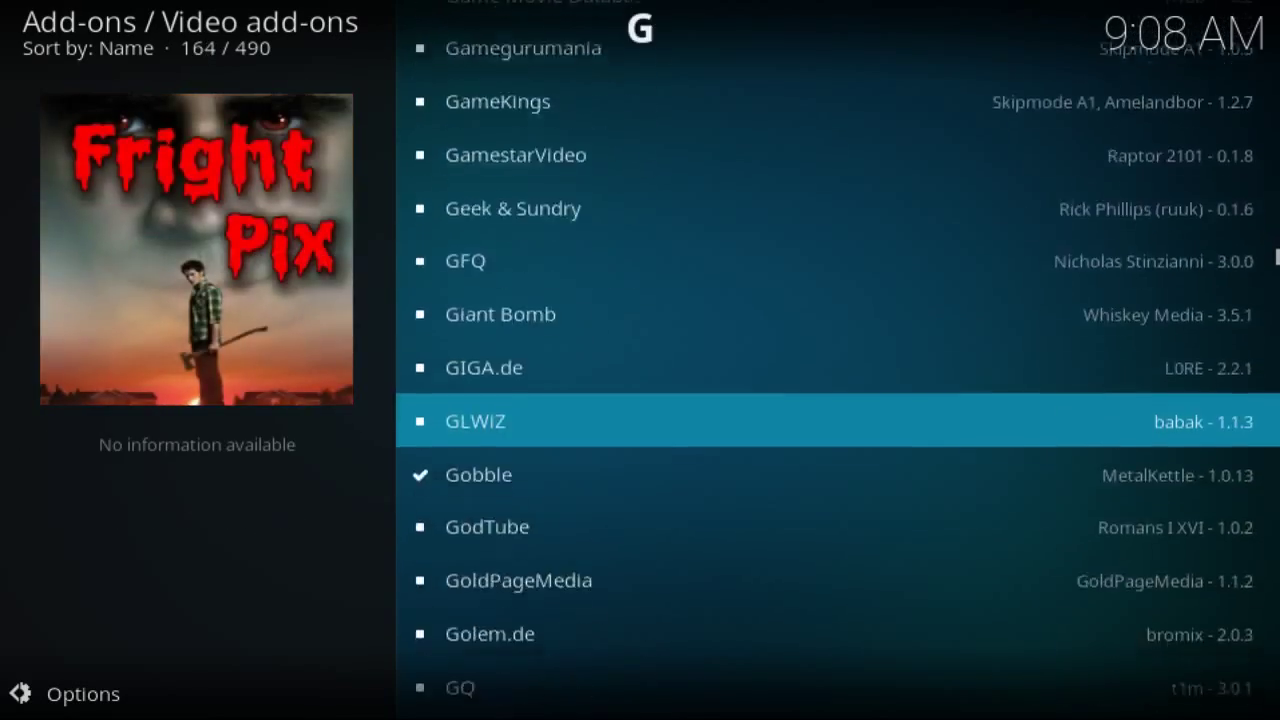
key(Down)
key(Down)
key(Down)
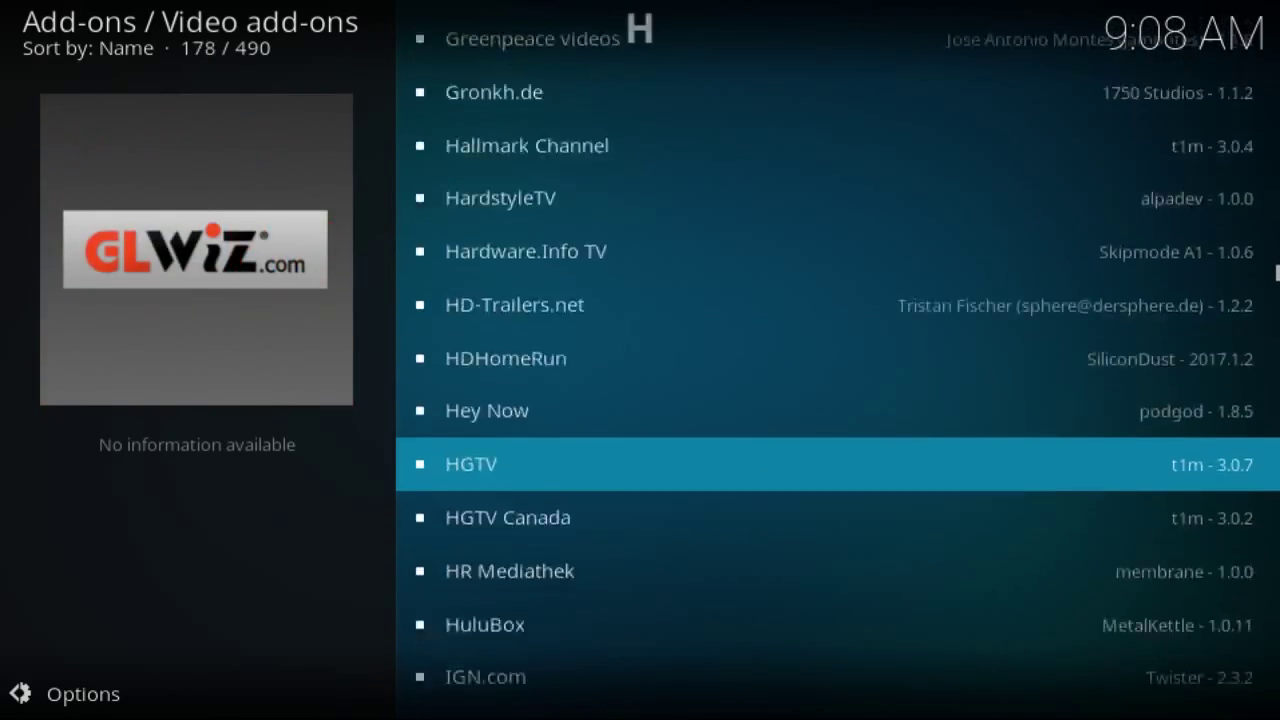
key(Down)
key(Down)
key(Down)
key(Down)
key(Down)
key(Down)
key(Down)
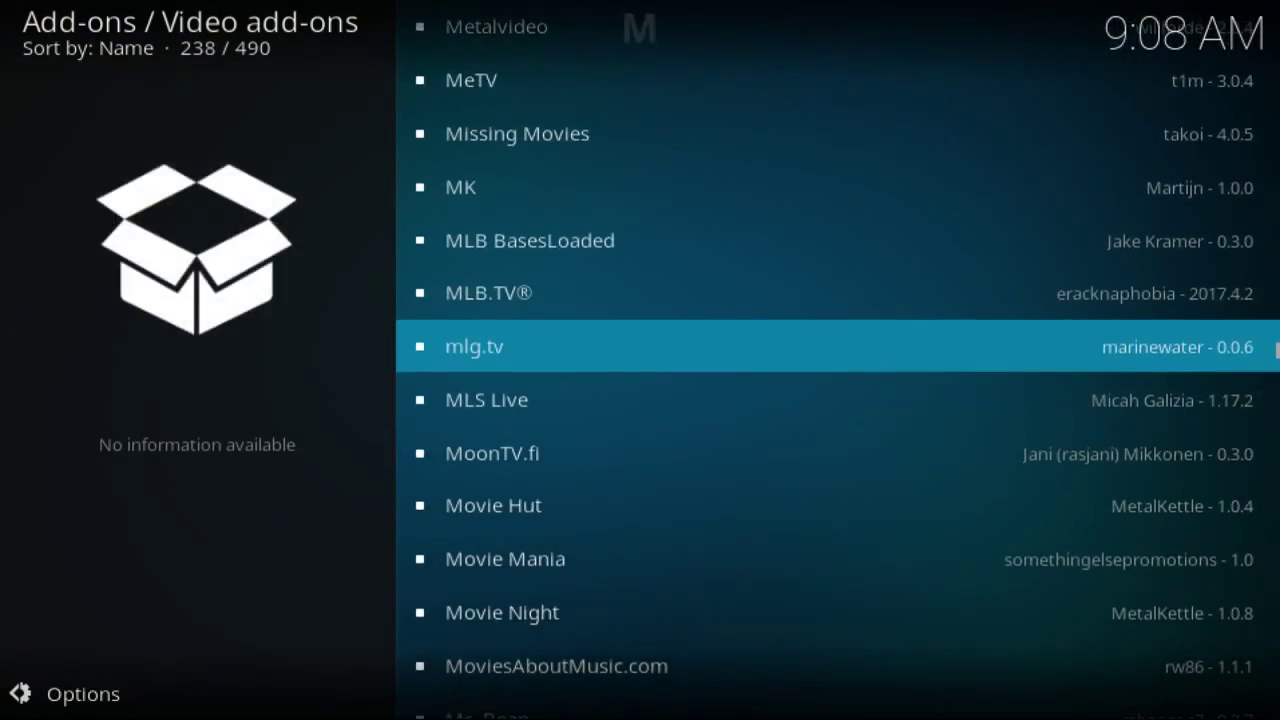
key(Down)
key(Down)
key(Down)
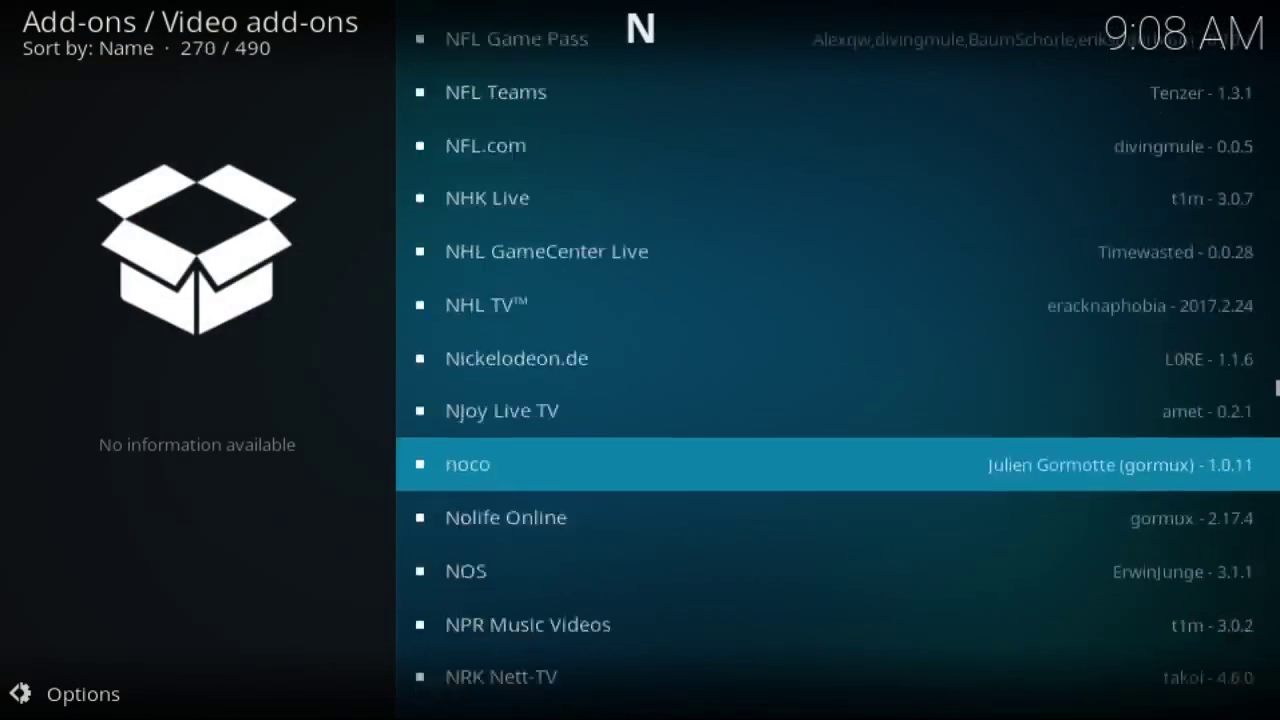
key(Down)
key(Down)
key(Down)
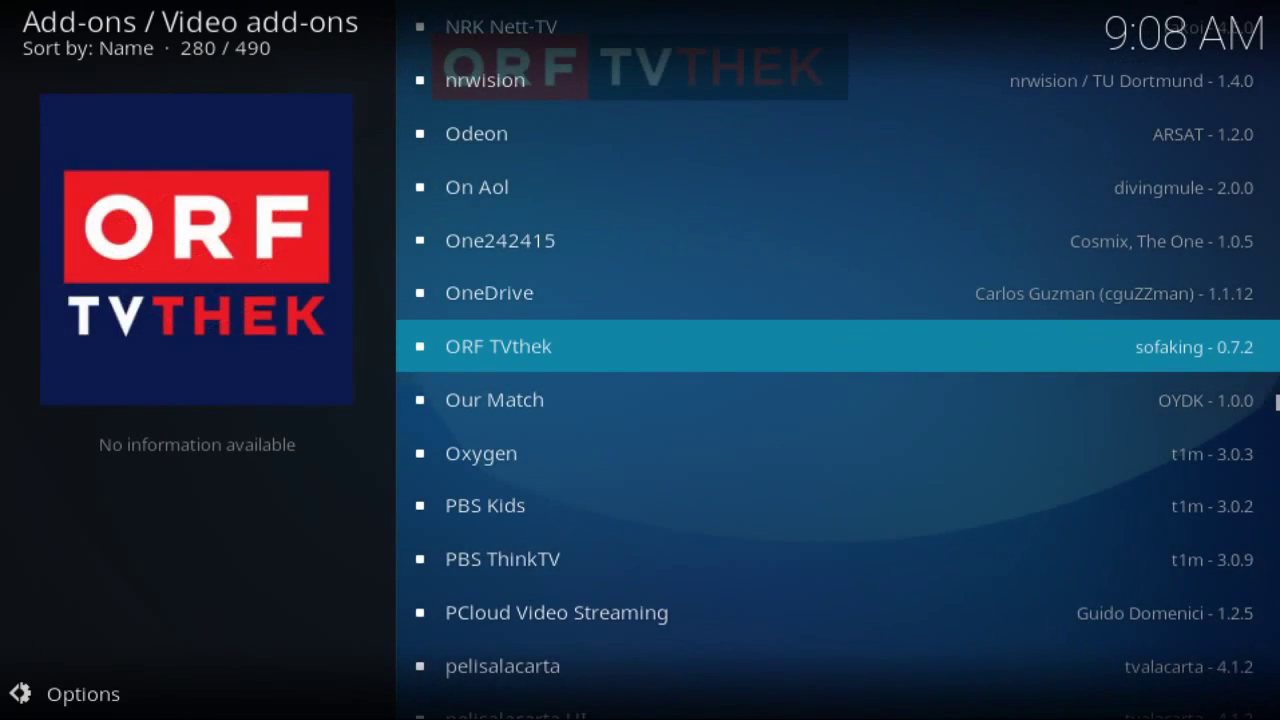
key(Down)
key(Down)
key(Down)
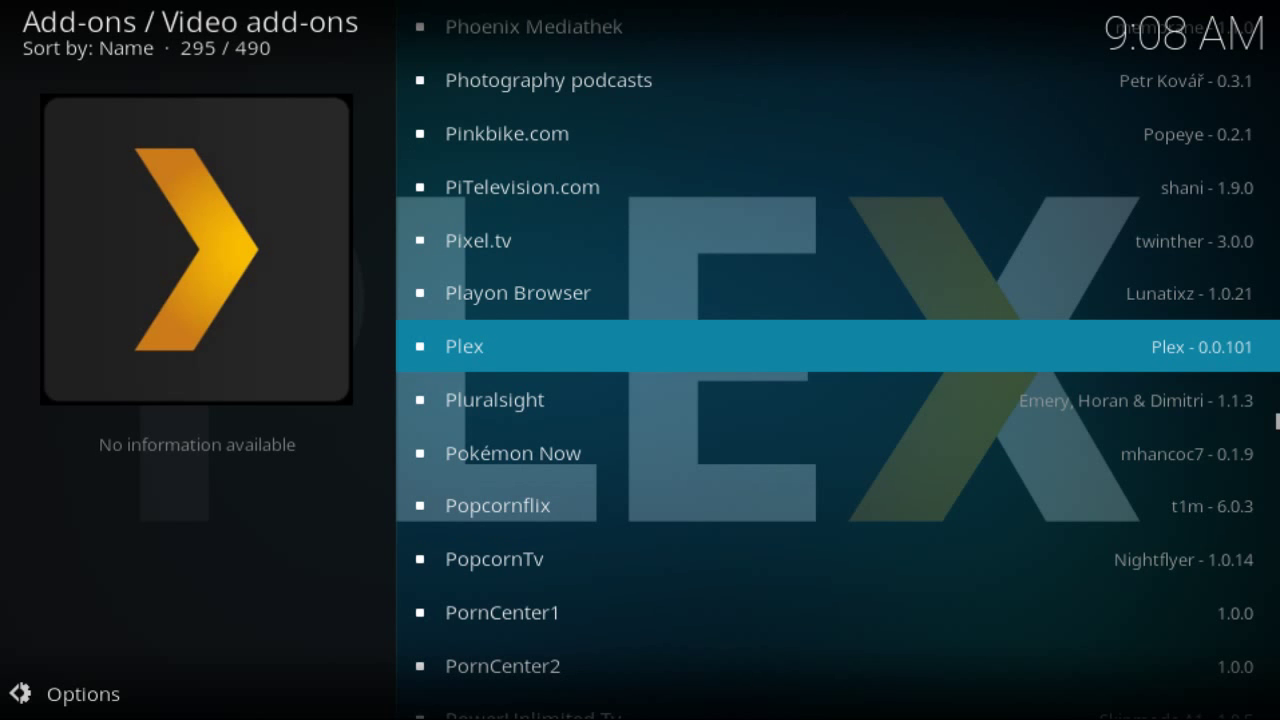
Step back up the list to highlight the PBS ThinkTV add-on.
key(Up)
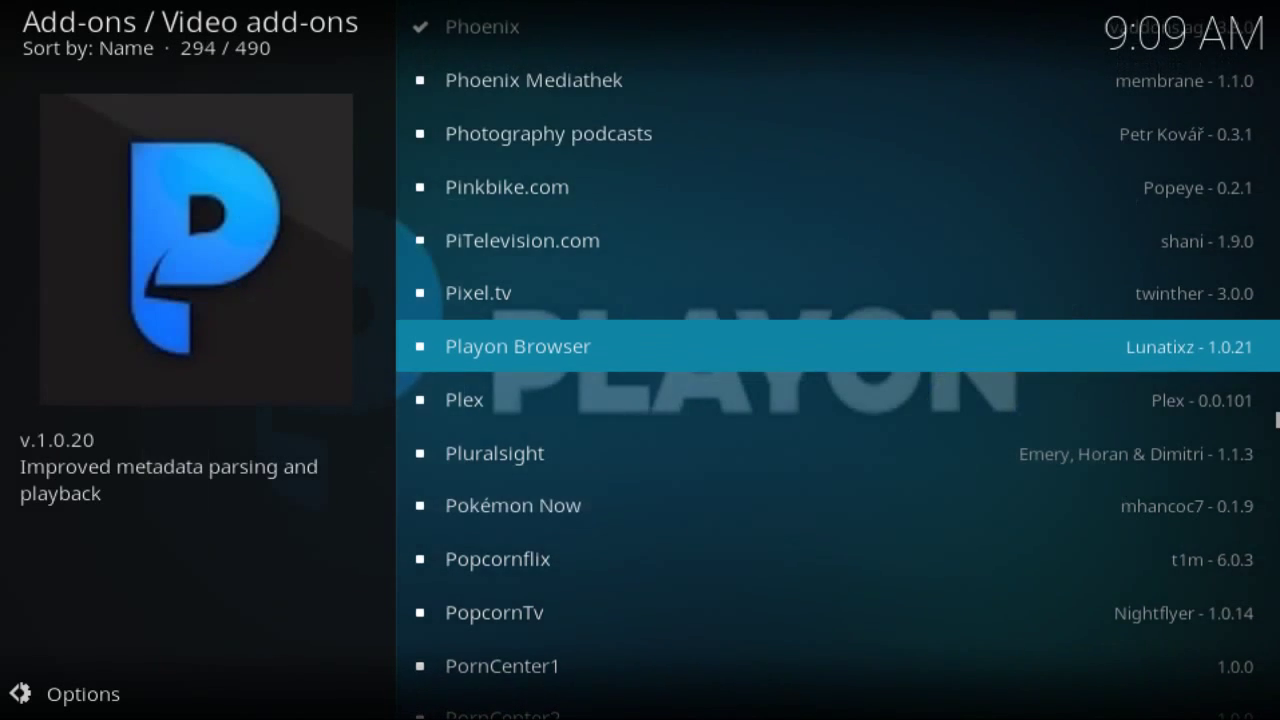
key(Up)
key(Up)
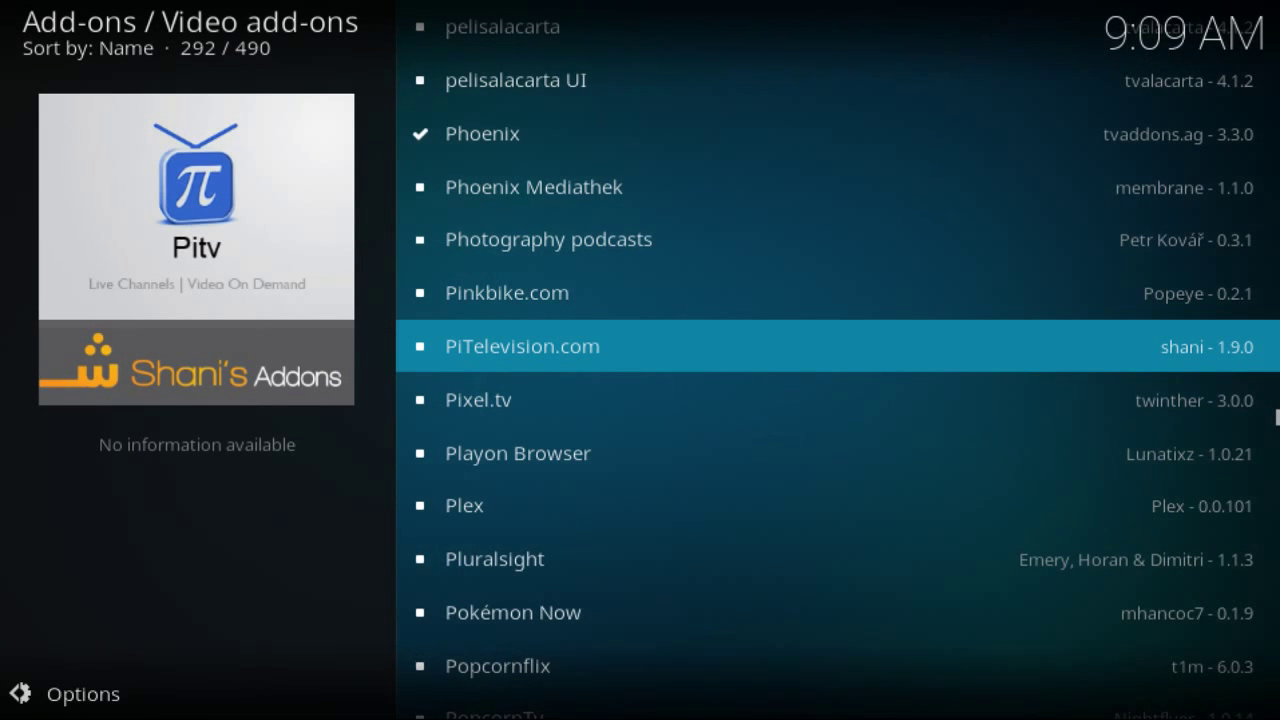
key(Up)
key(Up)
key(Up)
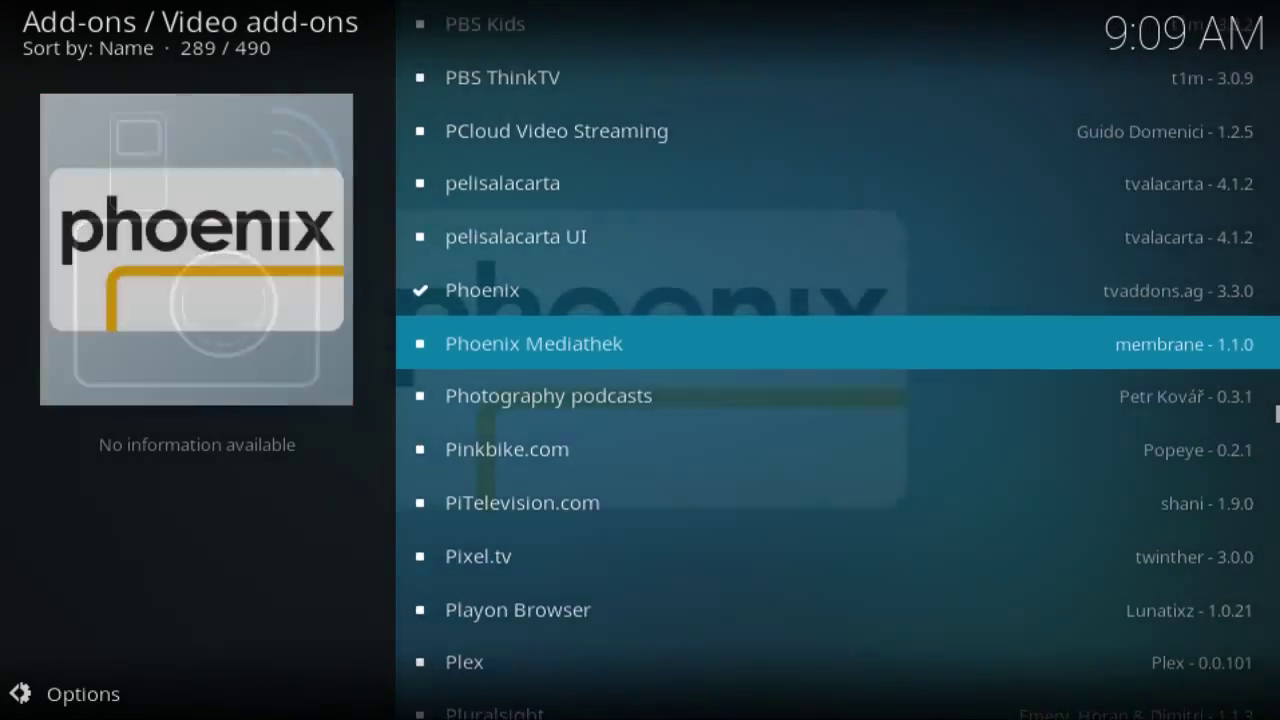
key(Up)
key(Up)
key(Up)
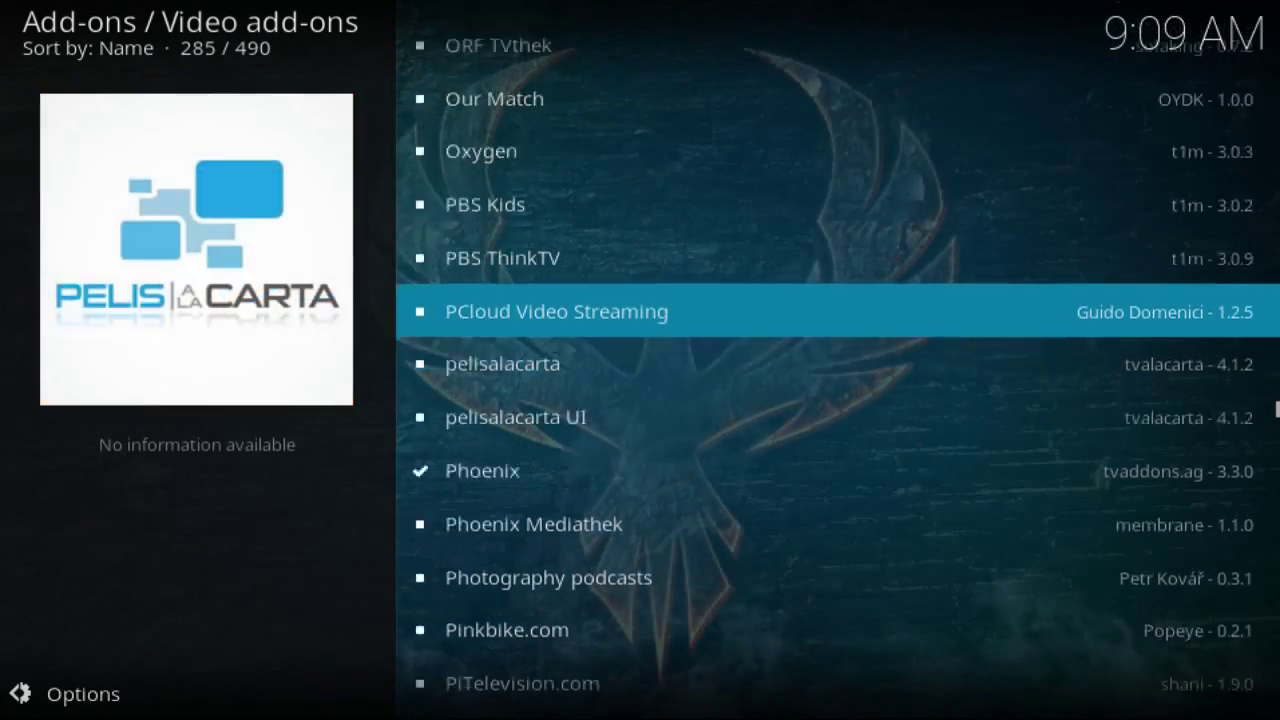
key(Up)
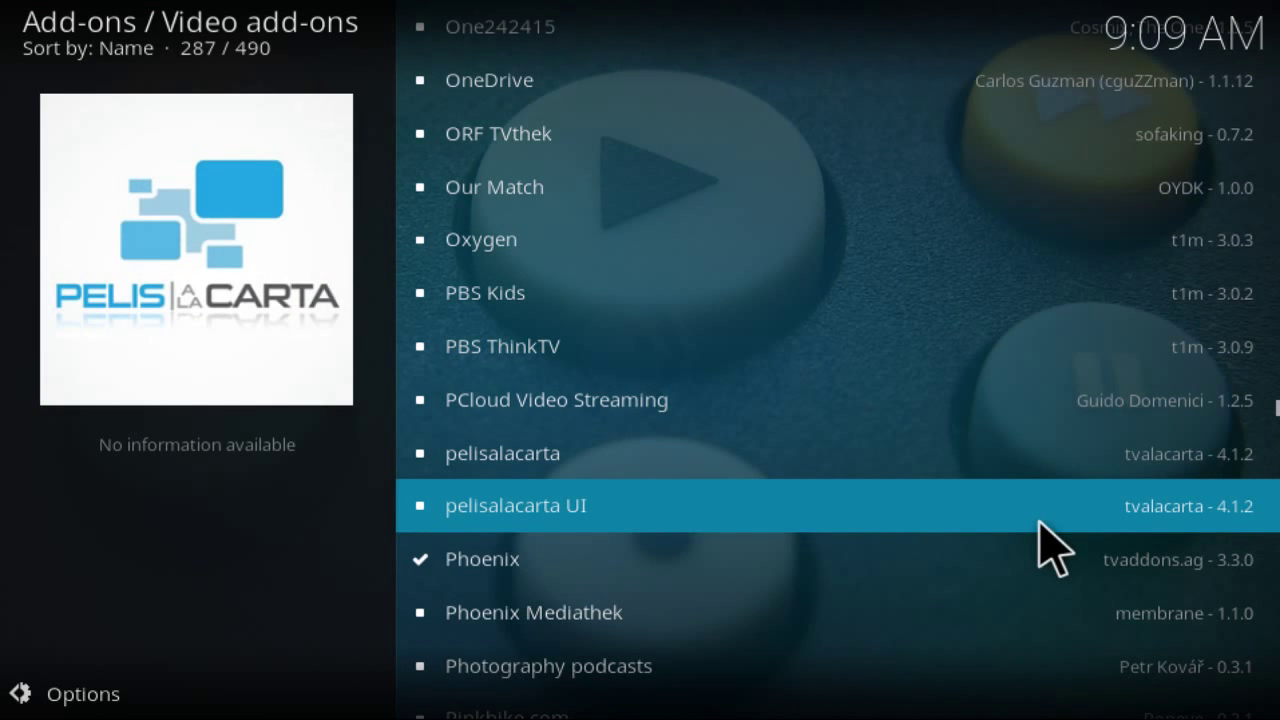
key(Up)
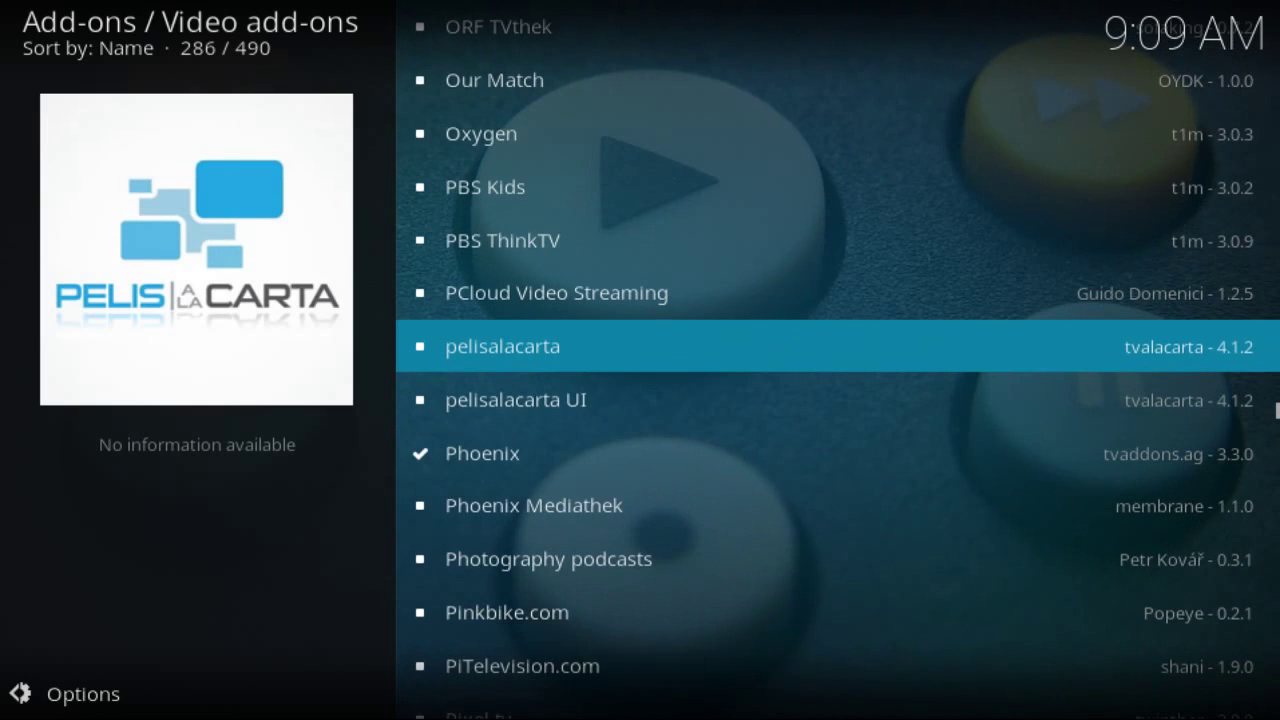
key(Up)
key(Up)
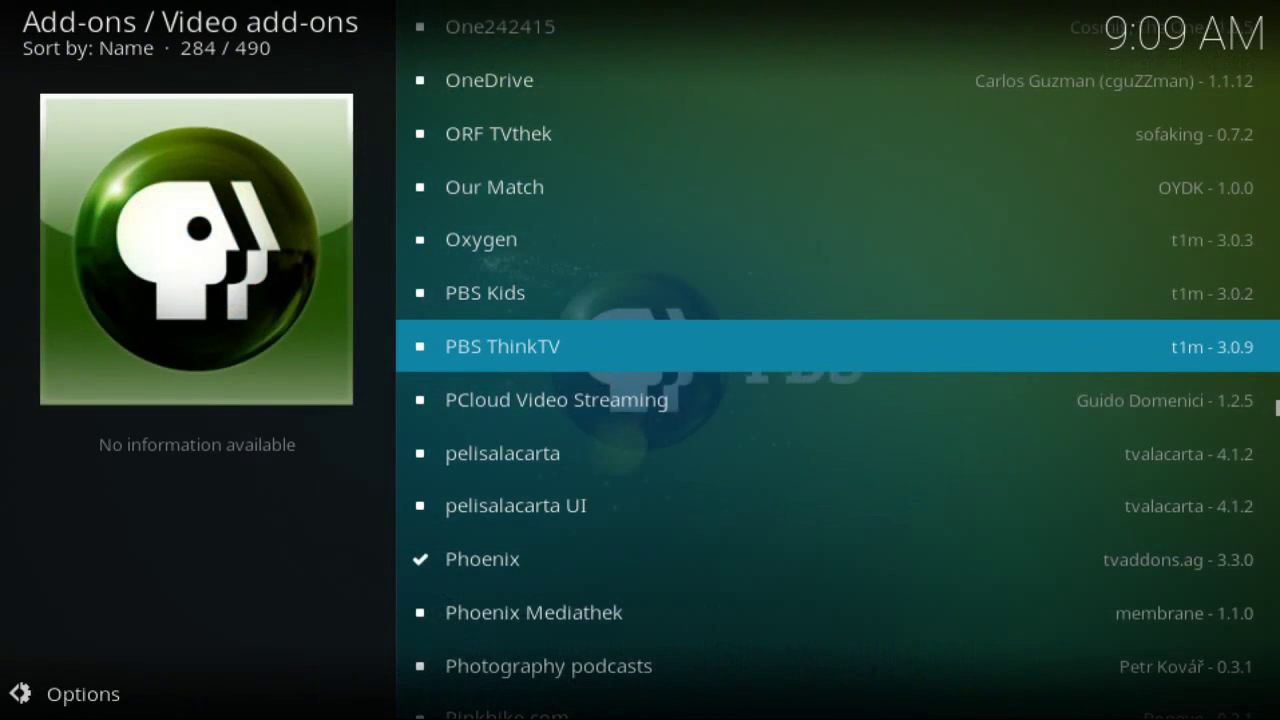
Install PBS ThinkTV 3.0.9 by t1m and reopen its info page.
key(Return)
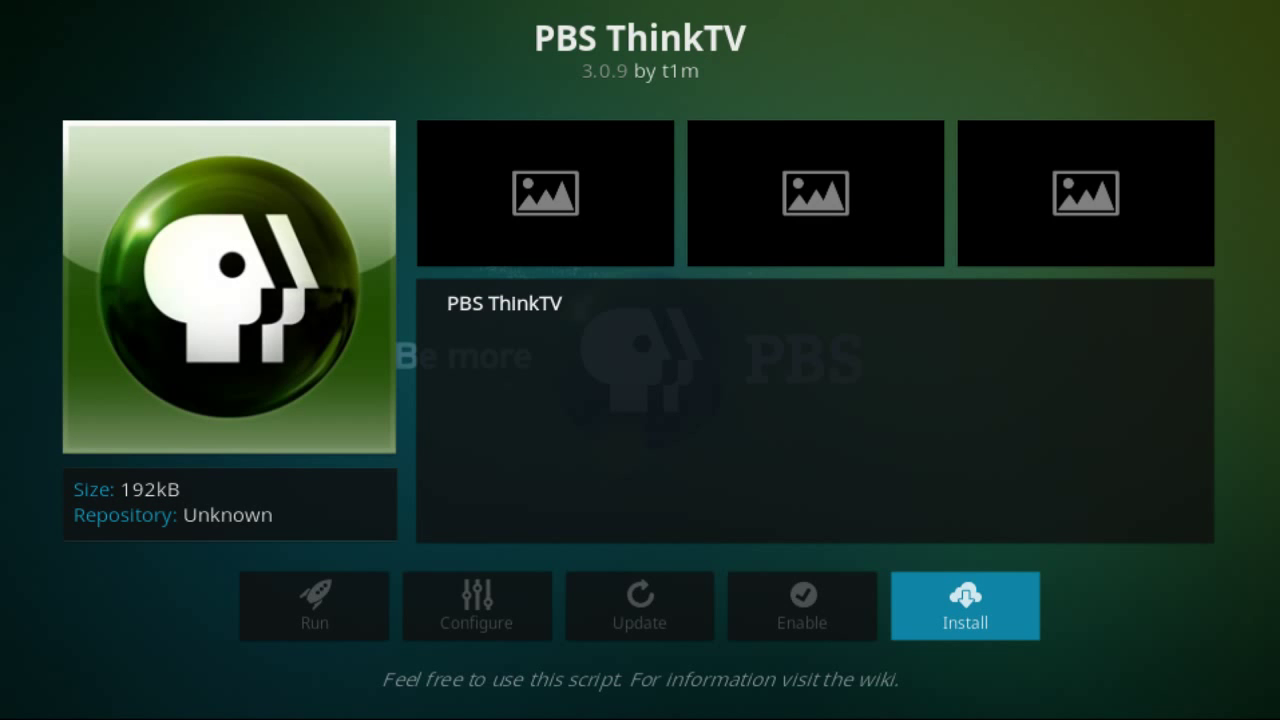
key(Escape)
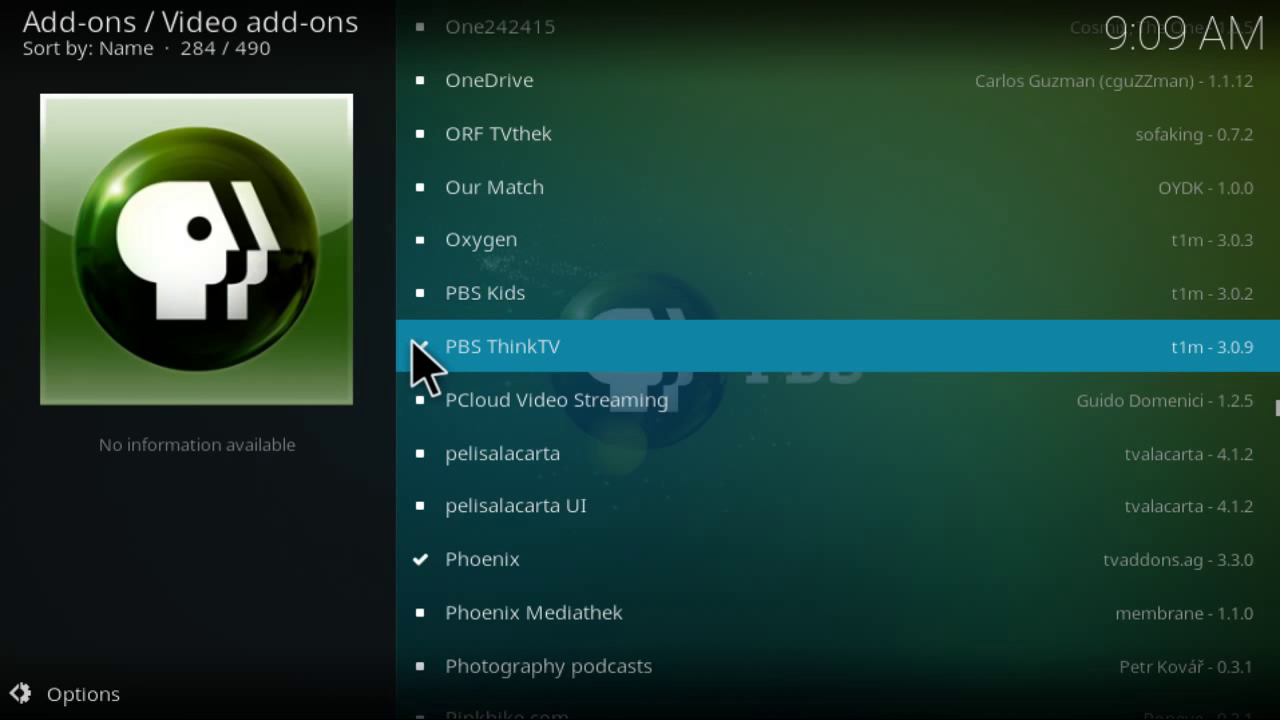
click(421, 360)
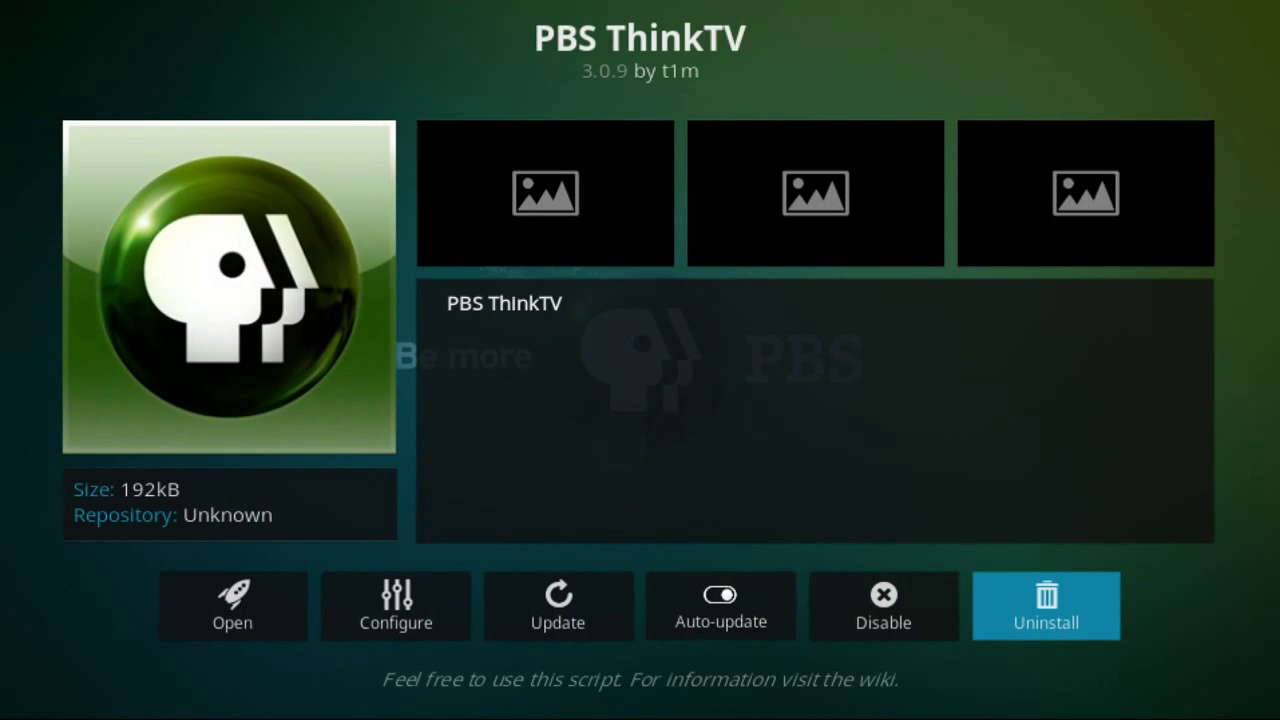
In PBS ThinkTV, go to Arts & Music's next page and open Austin City Limits.
key(Left)
key(Left)
key(Left)
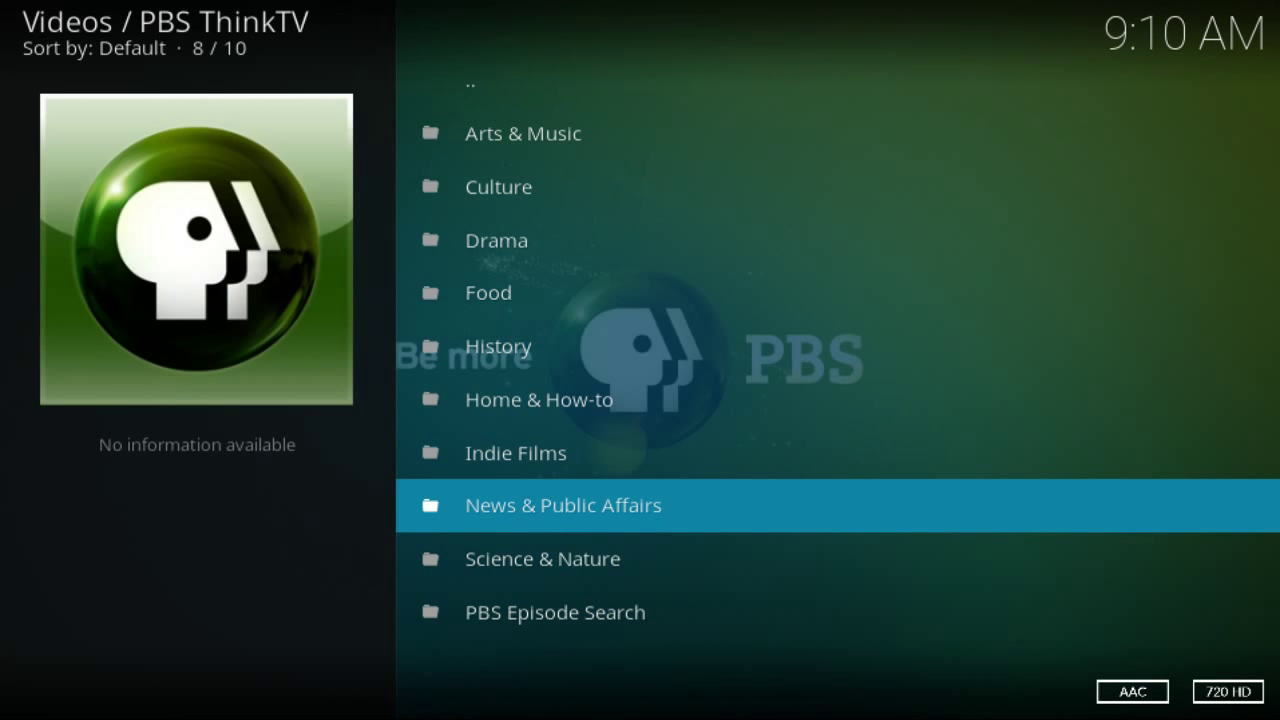
key(Up)
key(Up)
key(Up)
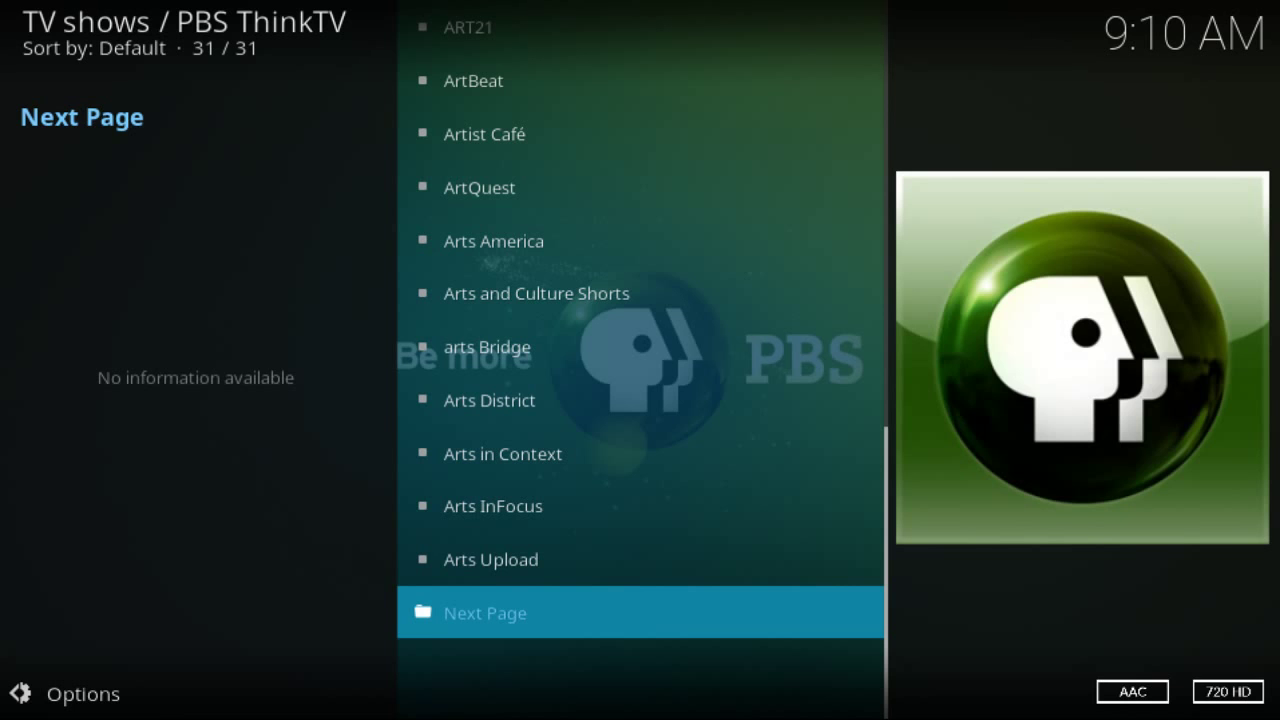
key(Return)
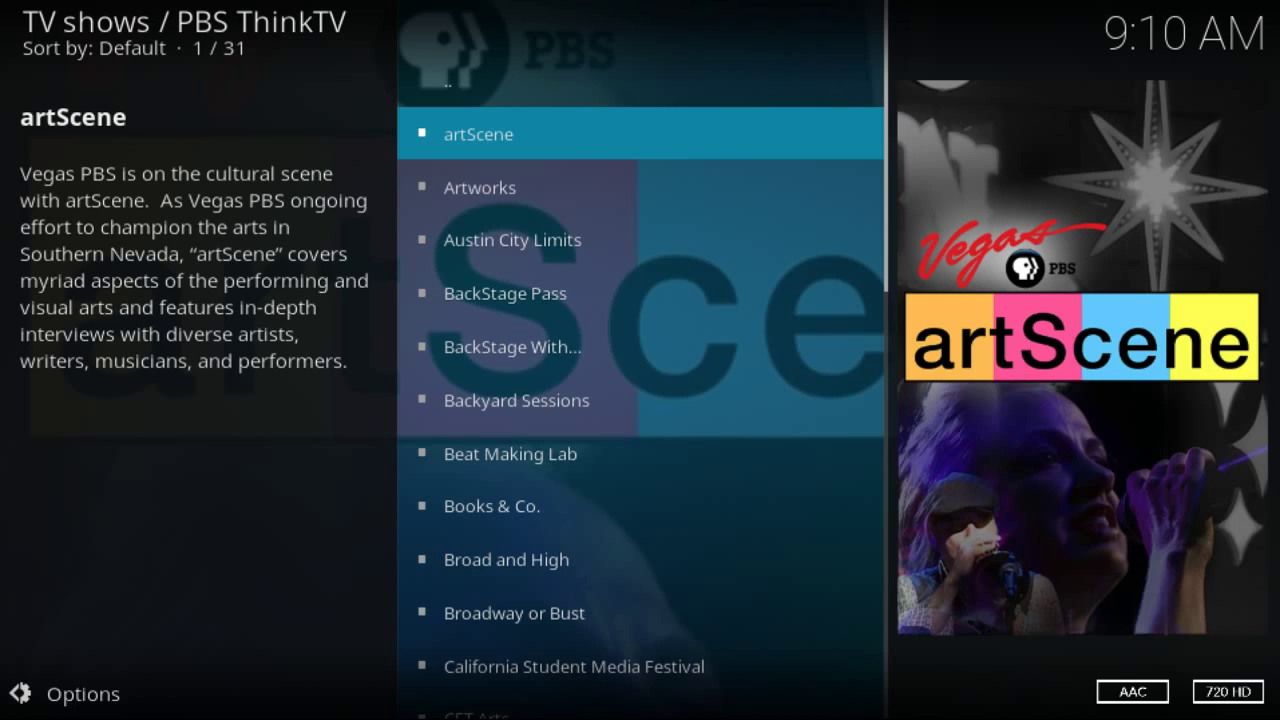
key(Down)
key(Down)
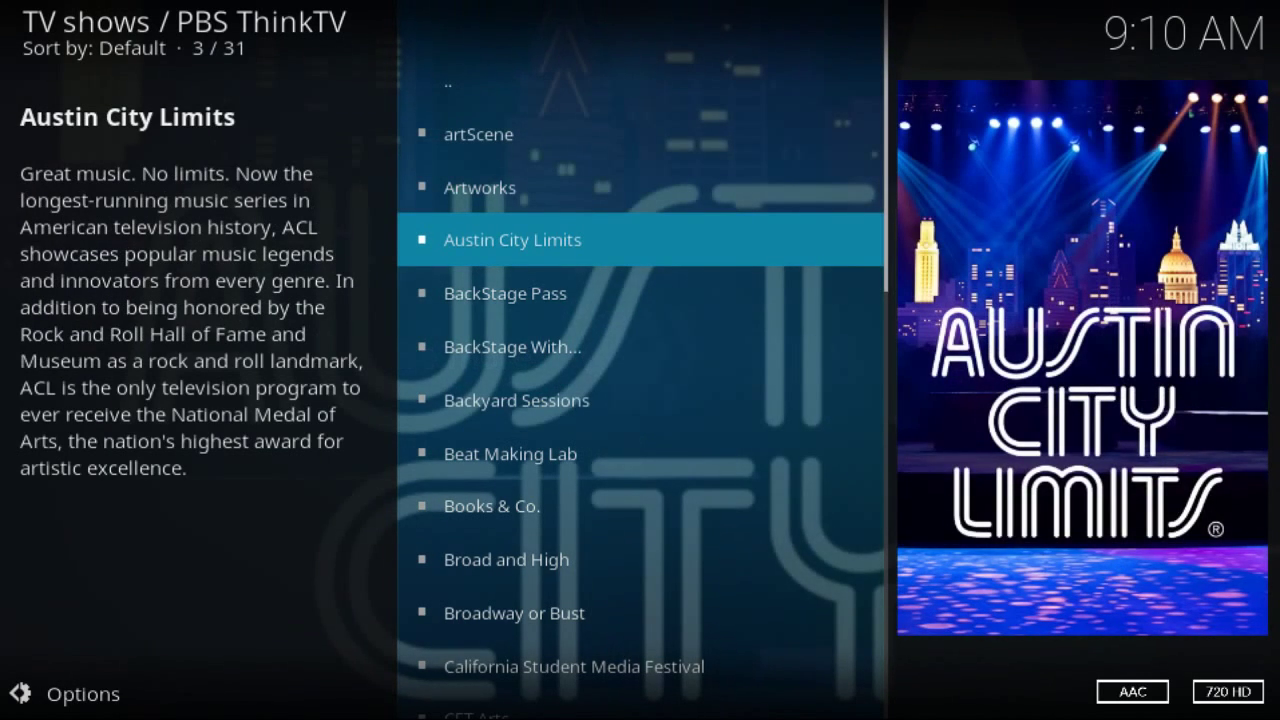
key(Return)
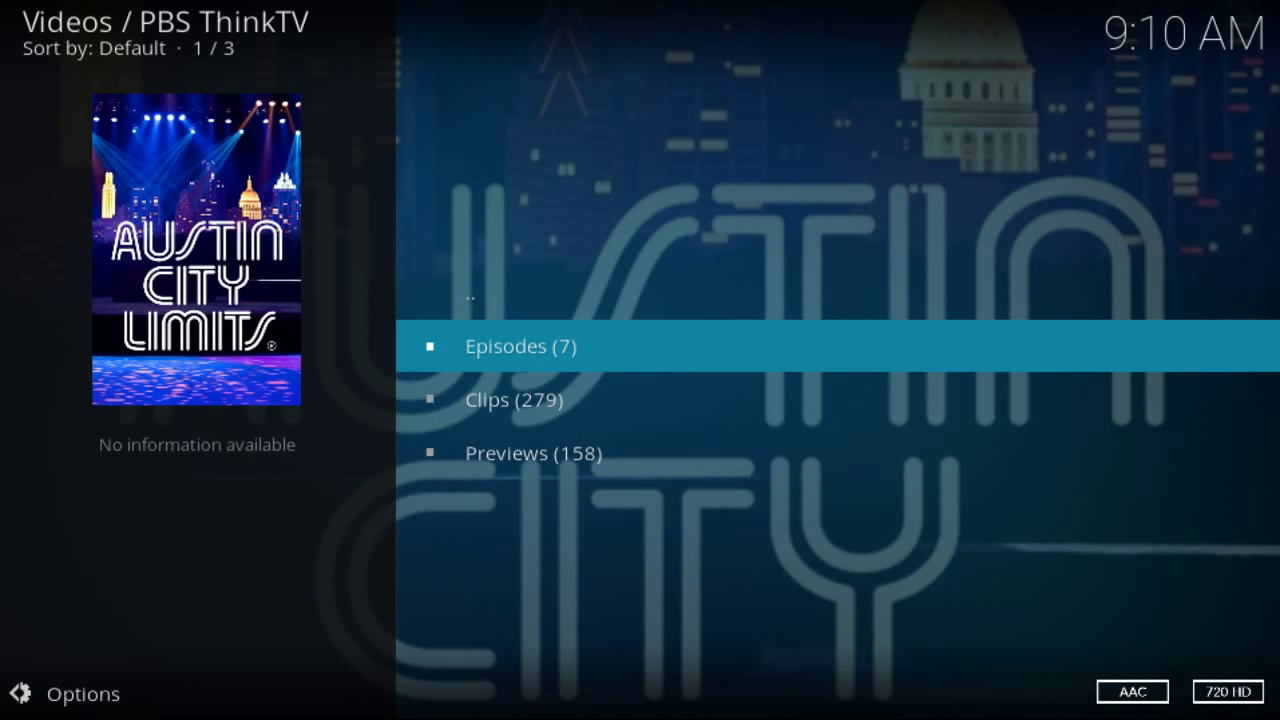
Open Austin City Limits' Episodes (7) and move up to the Cassandra Wilson episode.
key(Return)
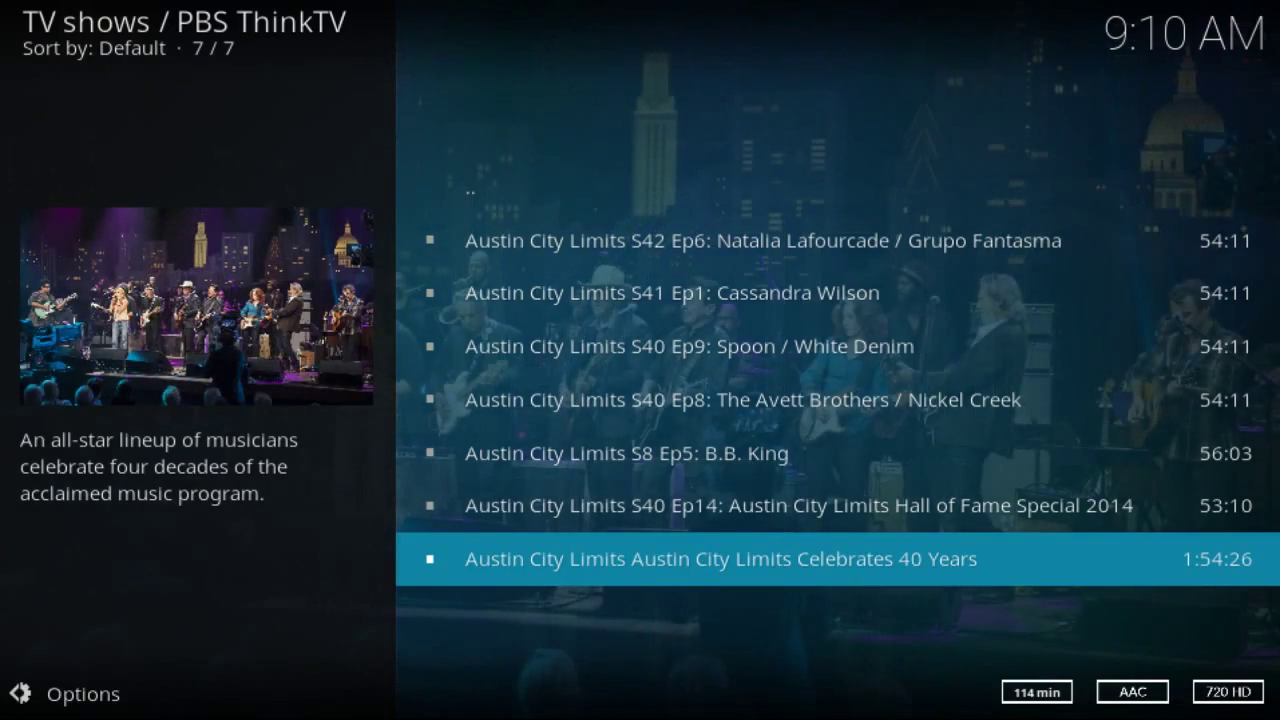
key(Up)
key(Up)
key(Up)
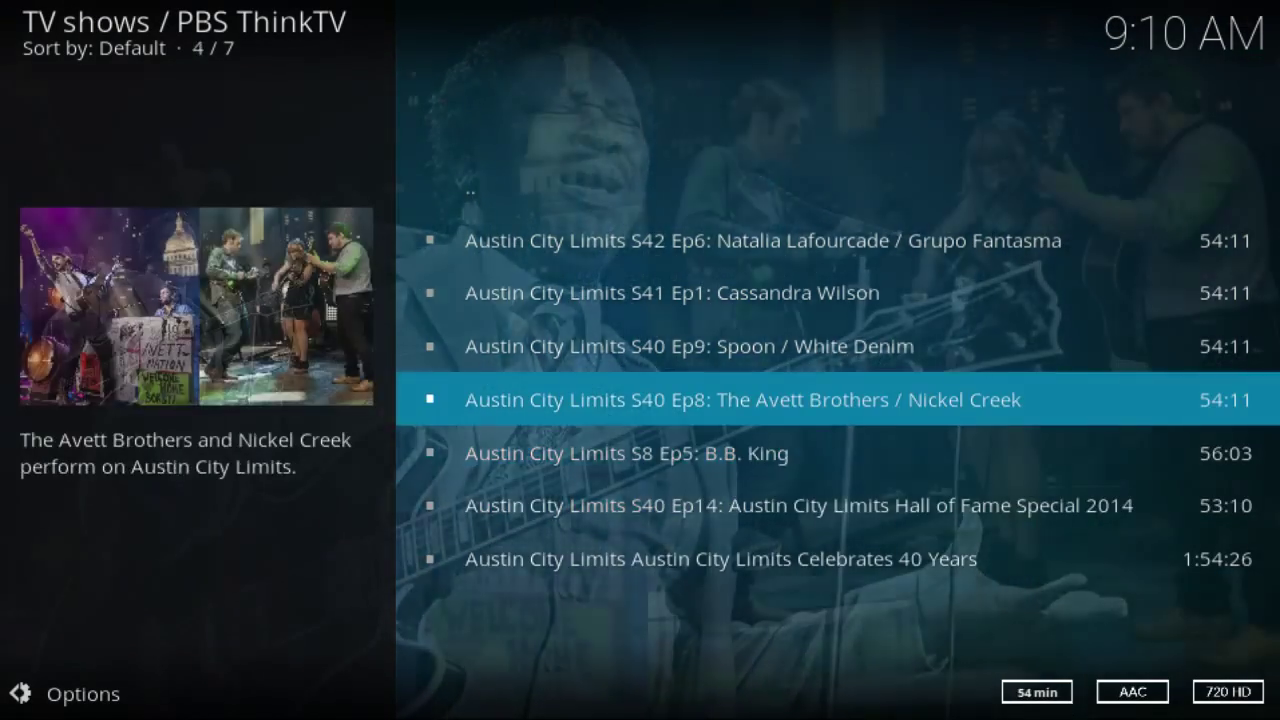
key(Up)
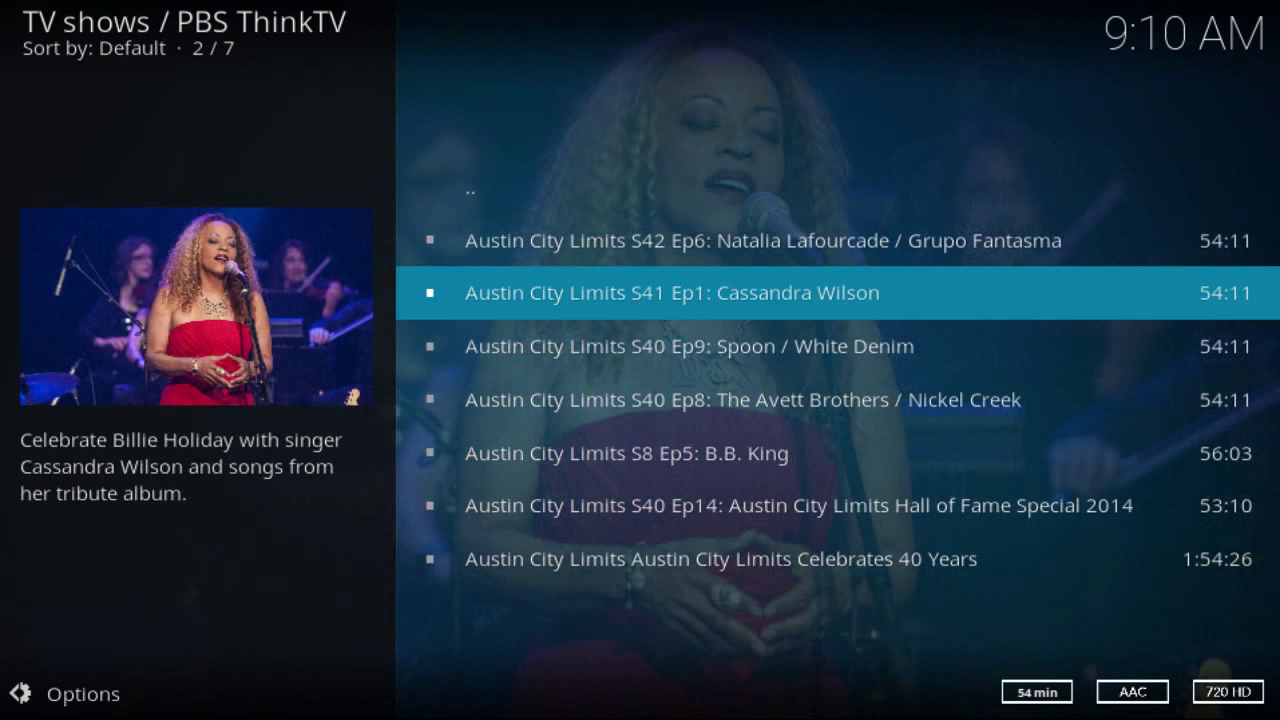
Play S40 Ep9: Spoon / White Denim briefly, then stop it at 00:43.
key(Down)
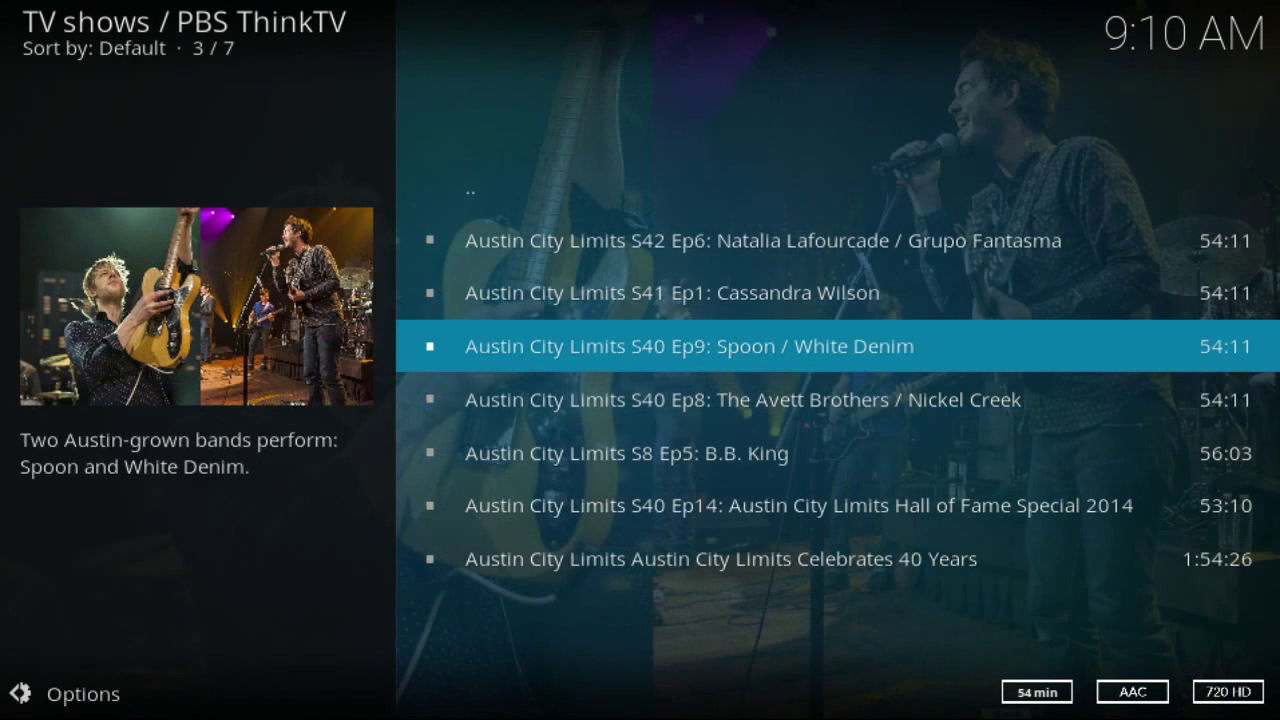
key(Return)
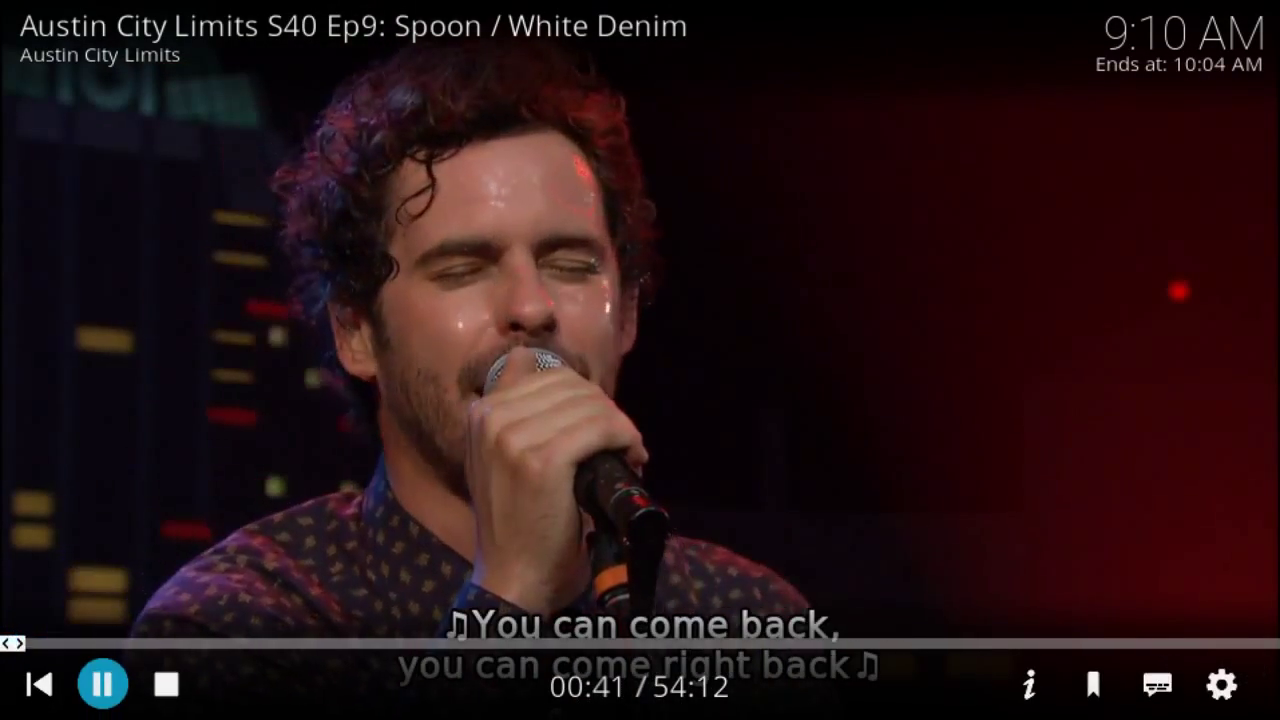
key(Right)
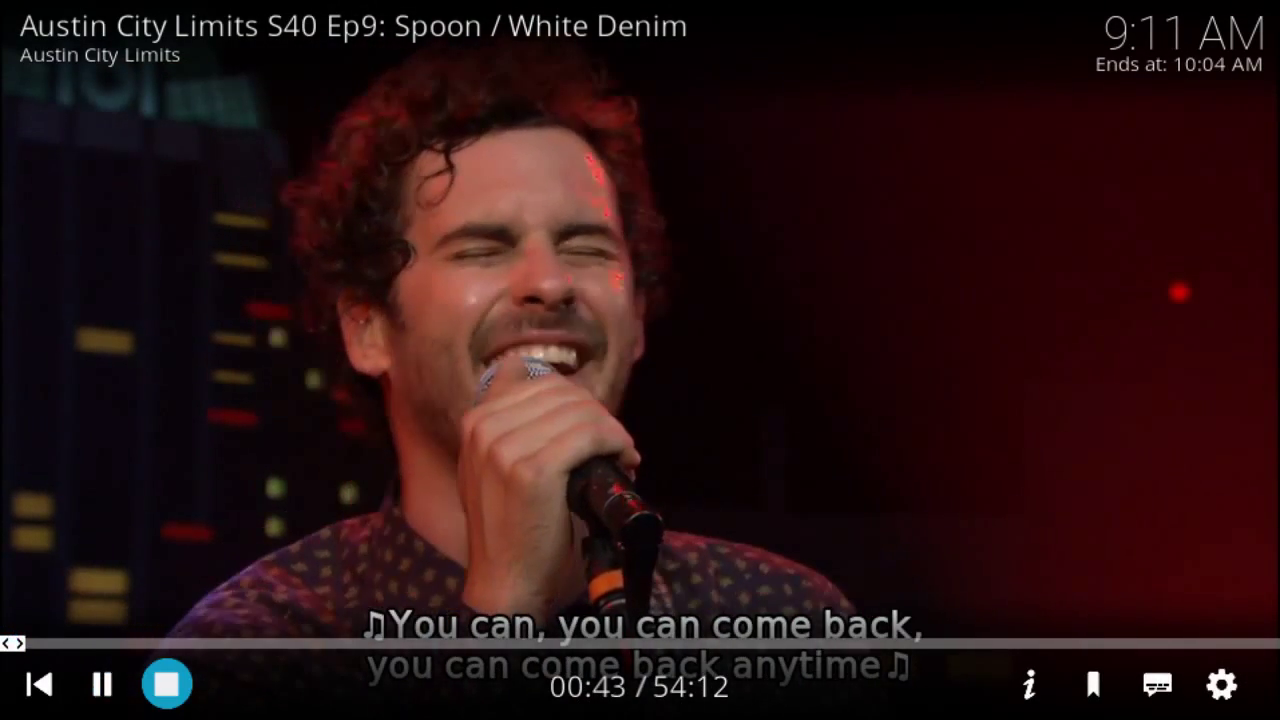
key(Return)
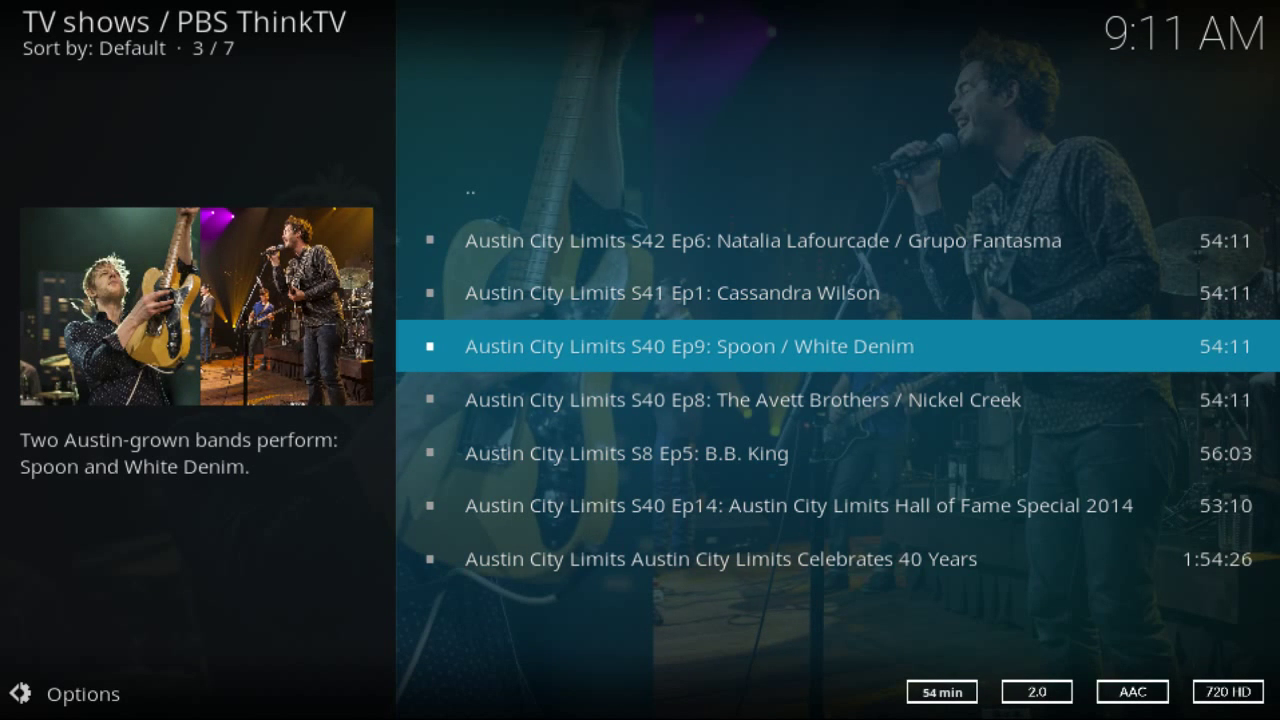
Go back up from Austin City Limits to the first page of PBS ThinkTV shows.
key(Up)
key(Up)
key(Up)
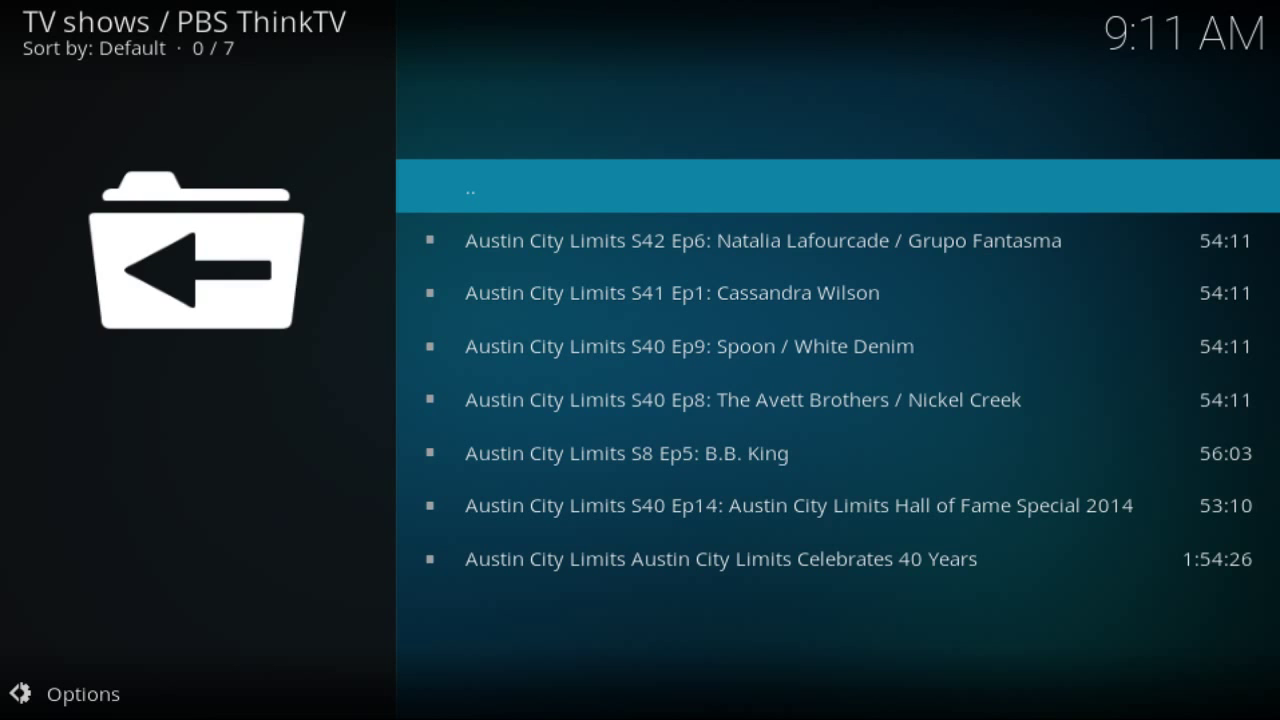
key(Return)
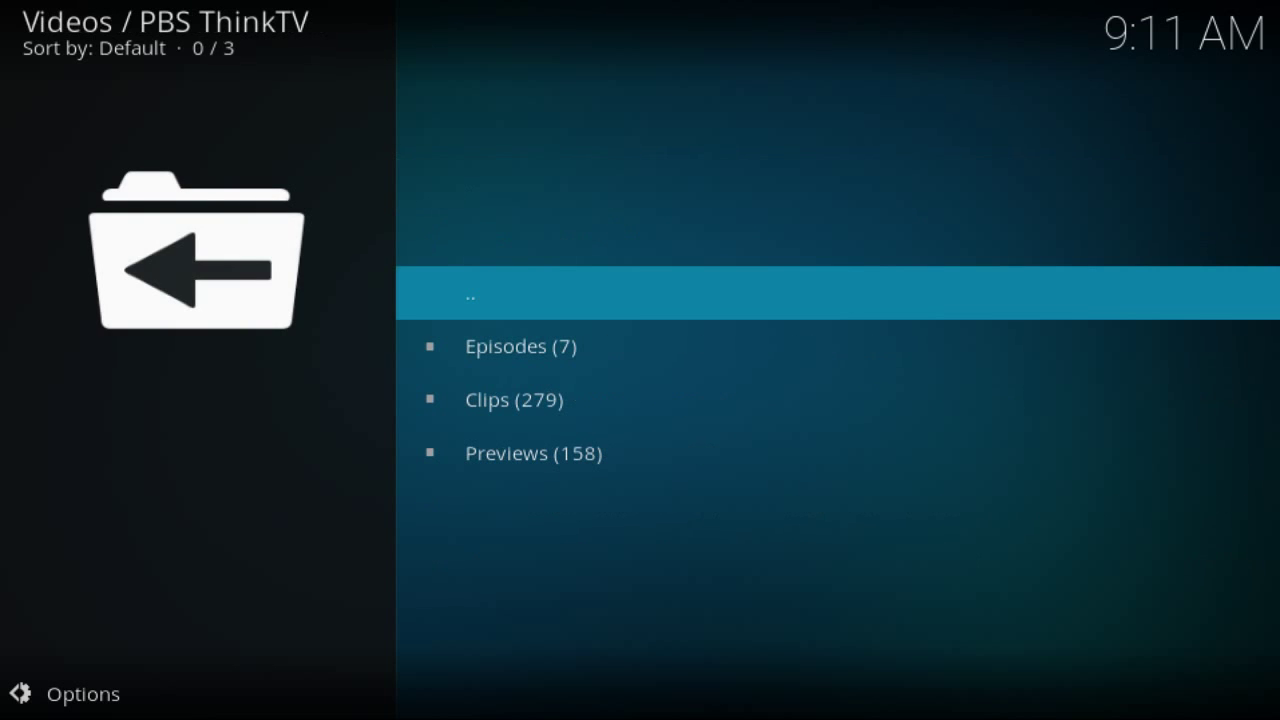
key(Return)
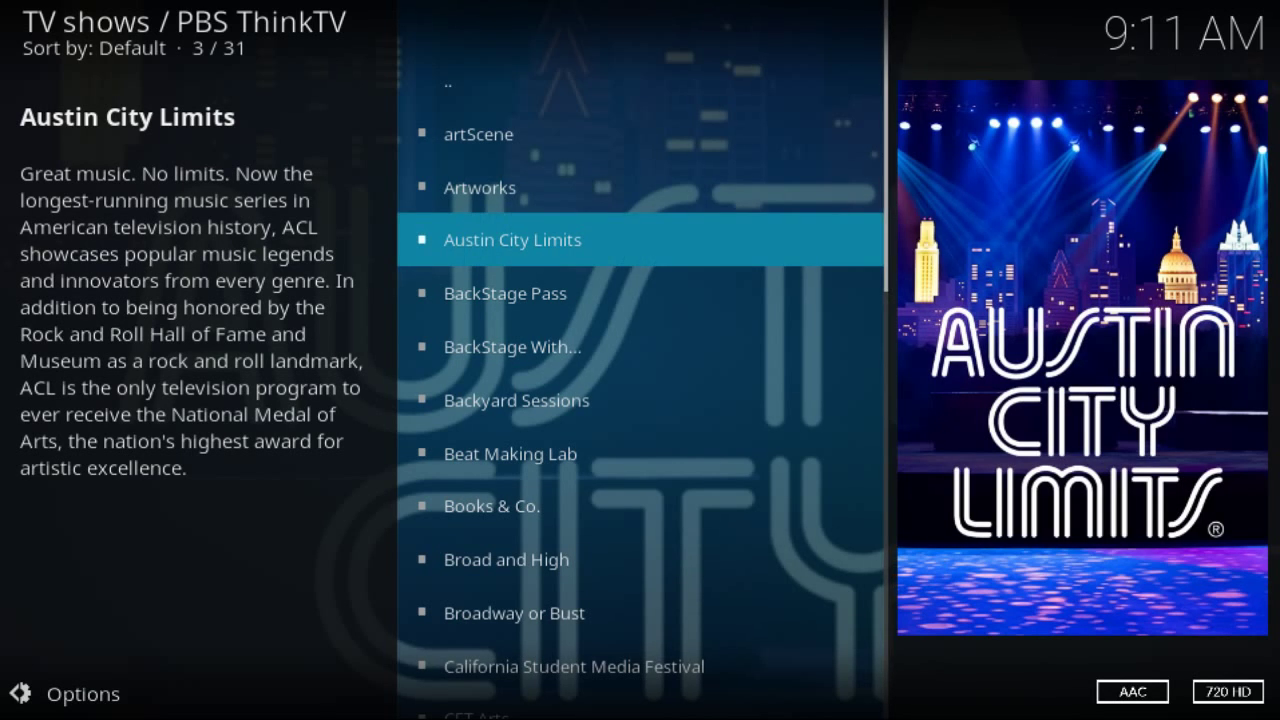
key(Down)
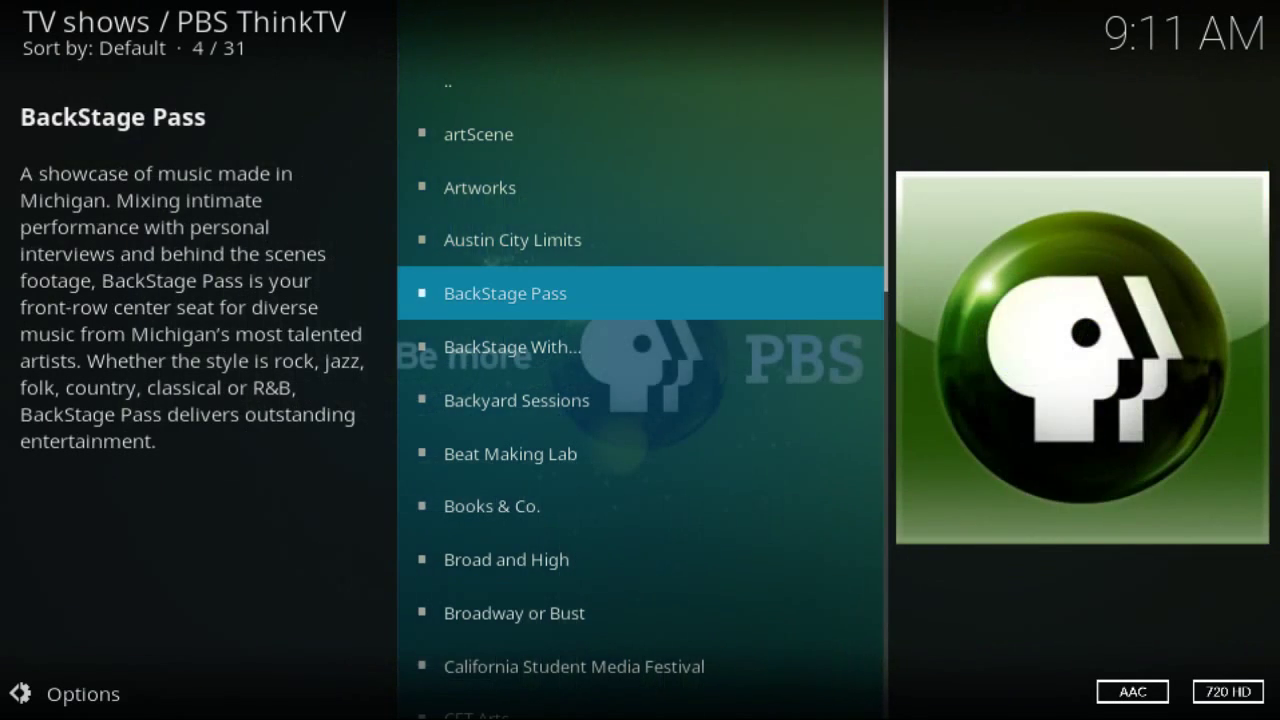
key(Up)
key(Up)
key(Up)
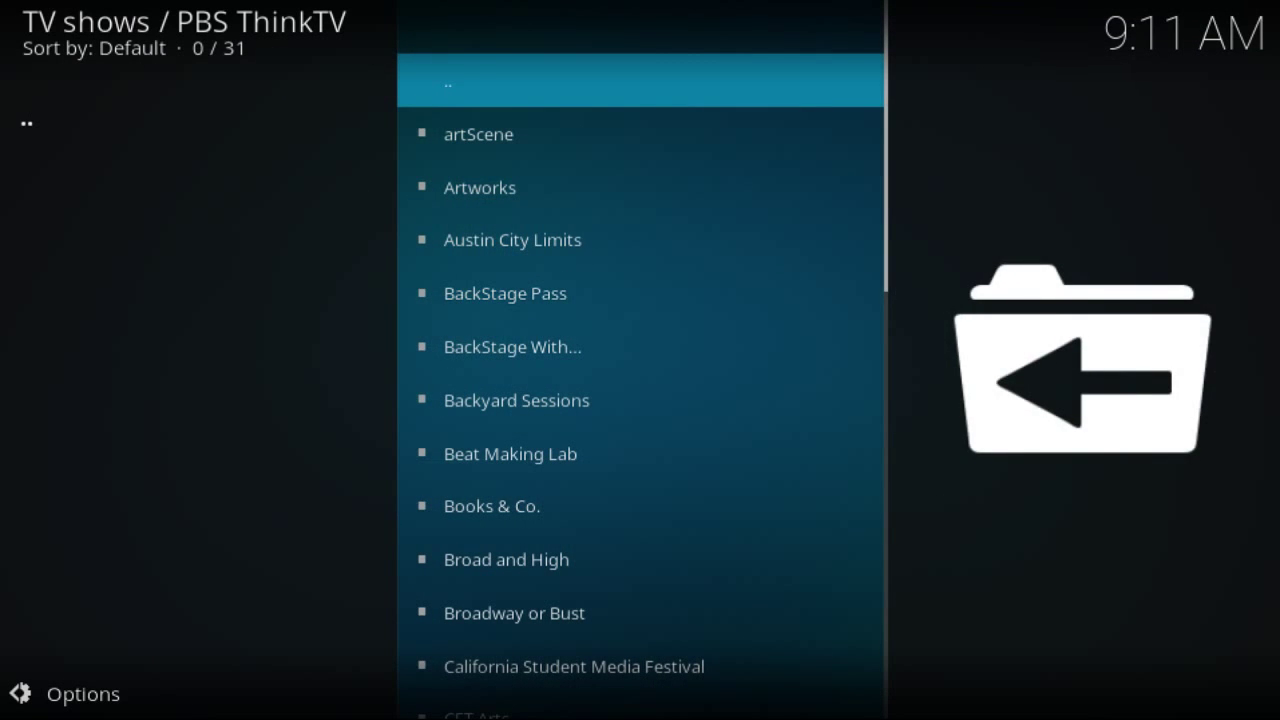
key(Up)
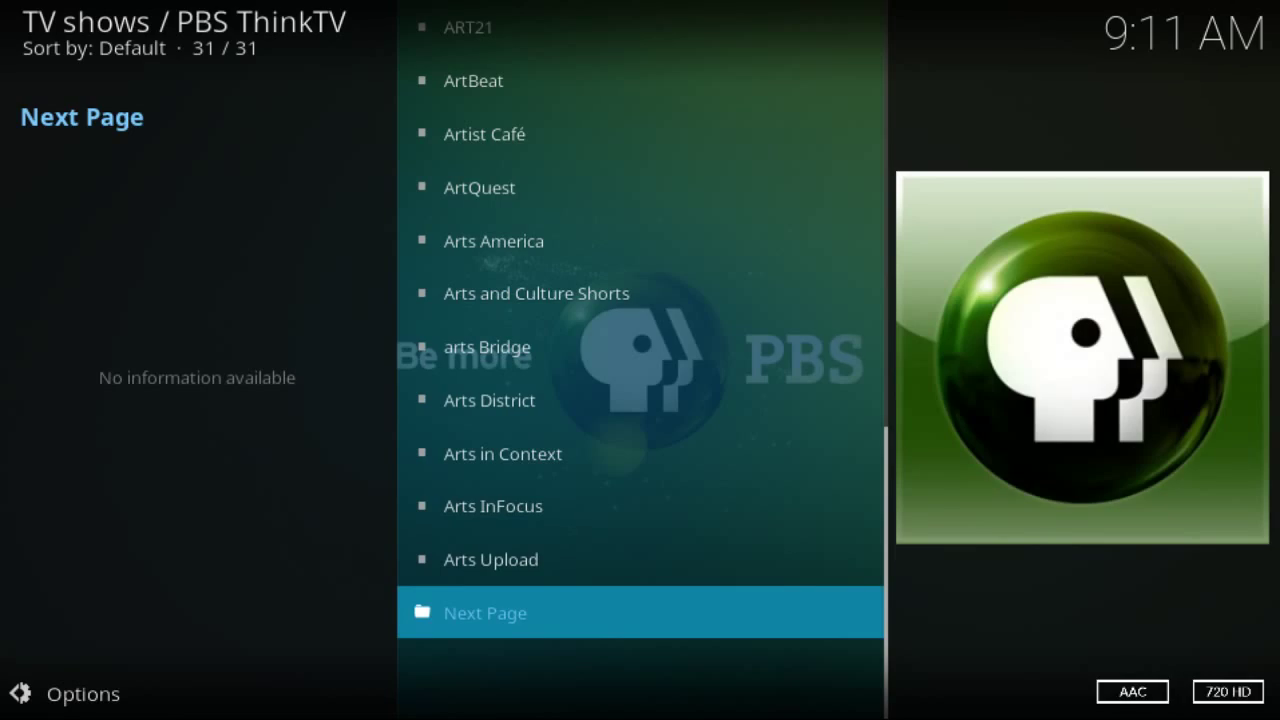
key(Up)
key(Up)
key(Up)
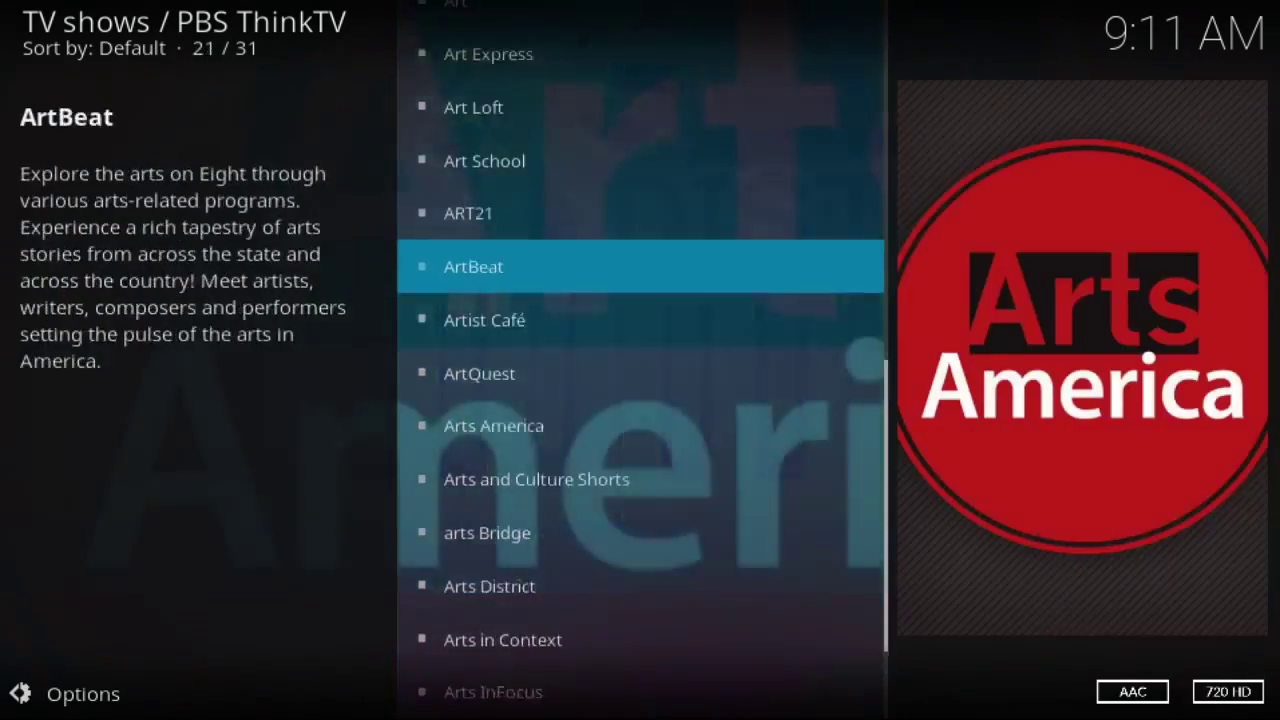
key(Up)
key(Up)
key(Up)
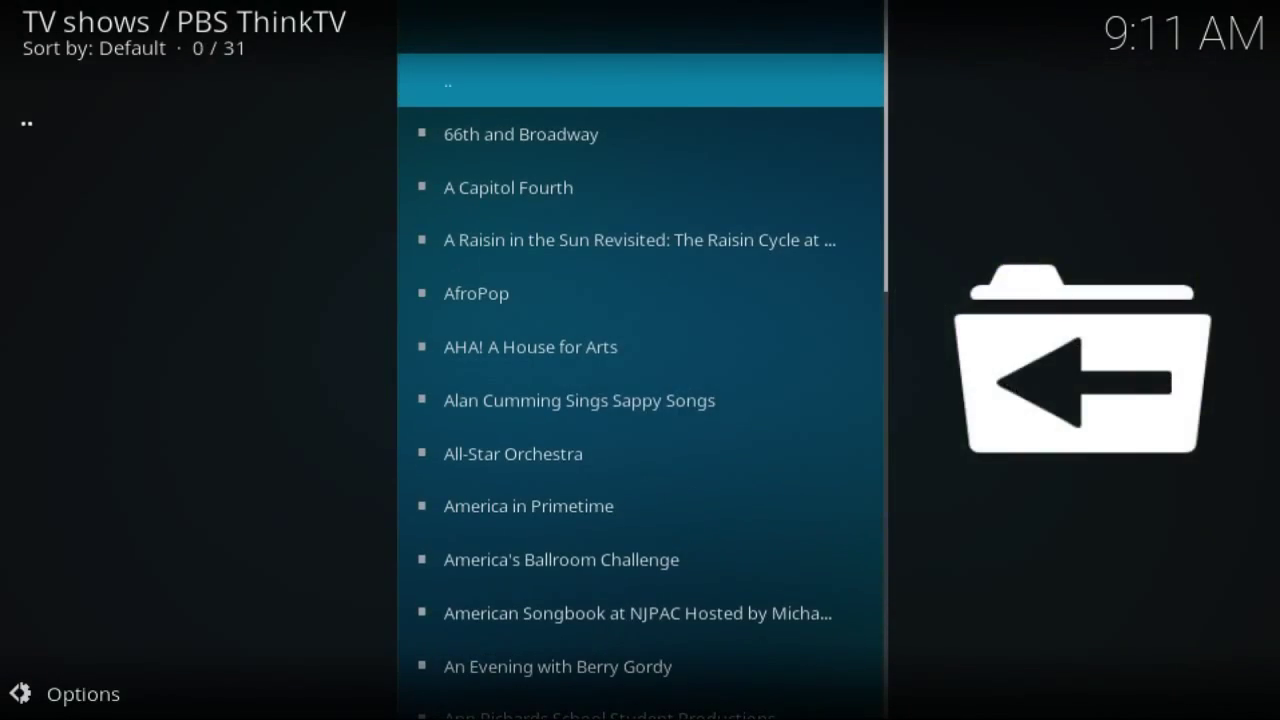
Open Culture > 10 That Changed America > Episodes (4) from the PBS ThinkTV categories.
key(Return)
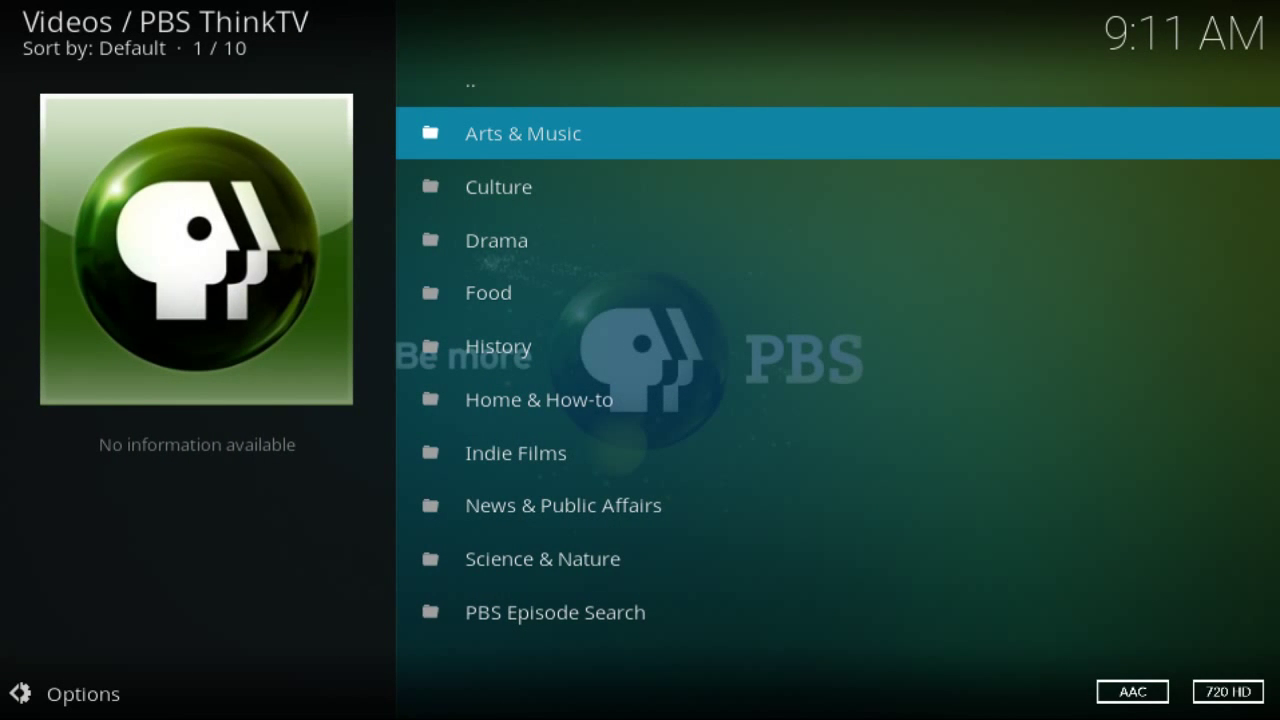
key(Down)
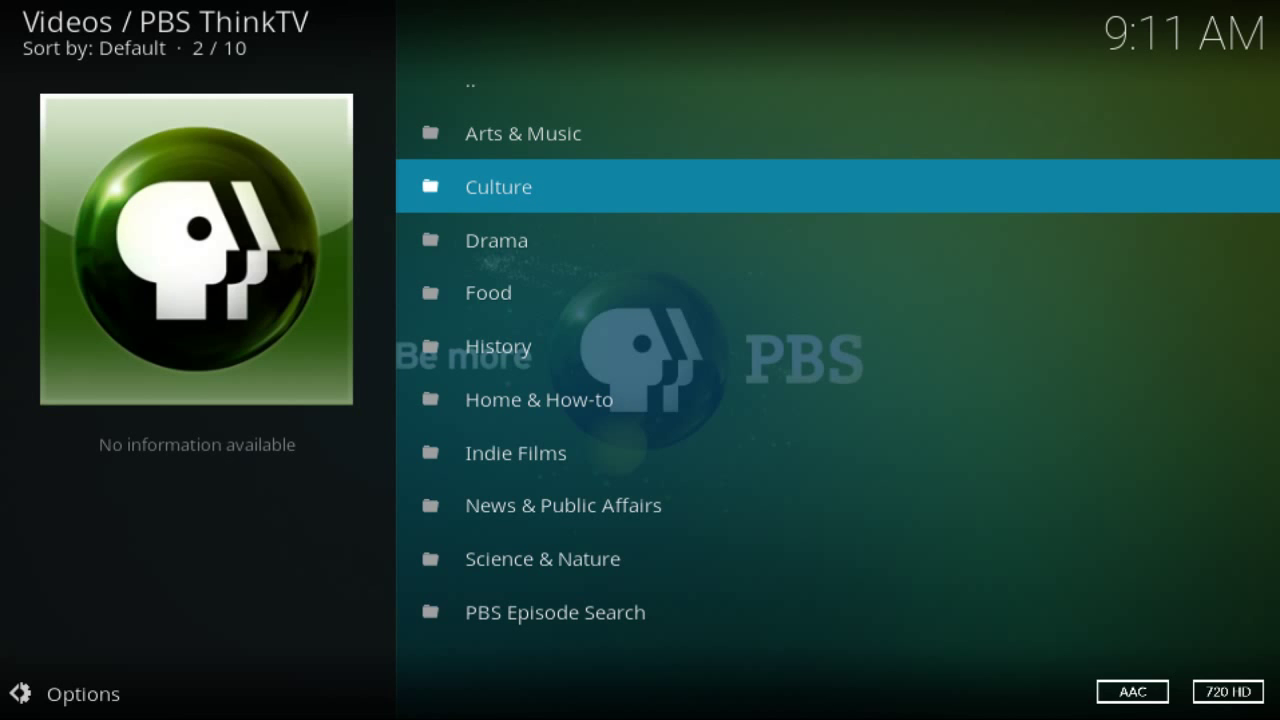
key(Return)
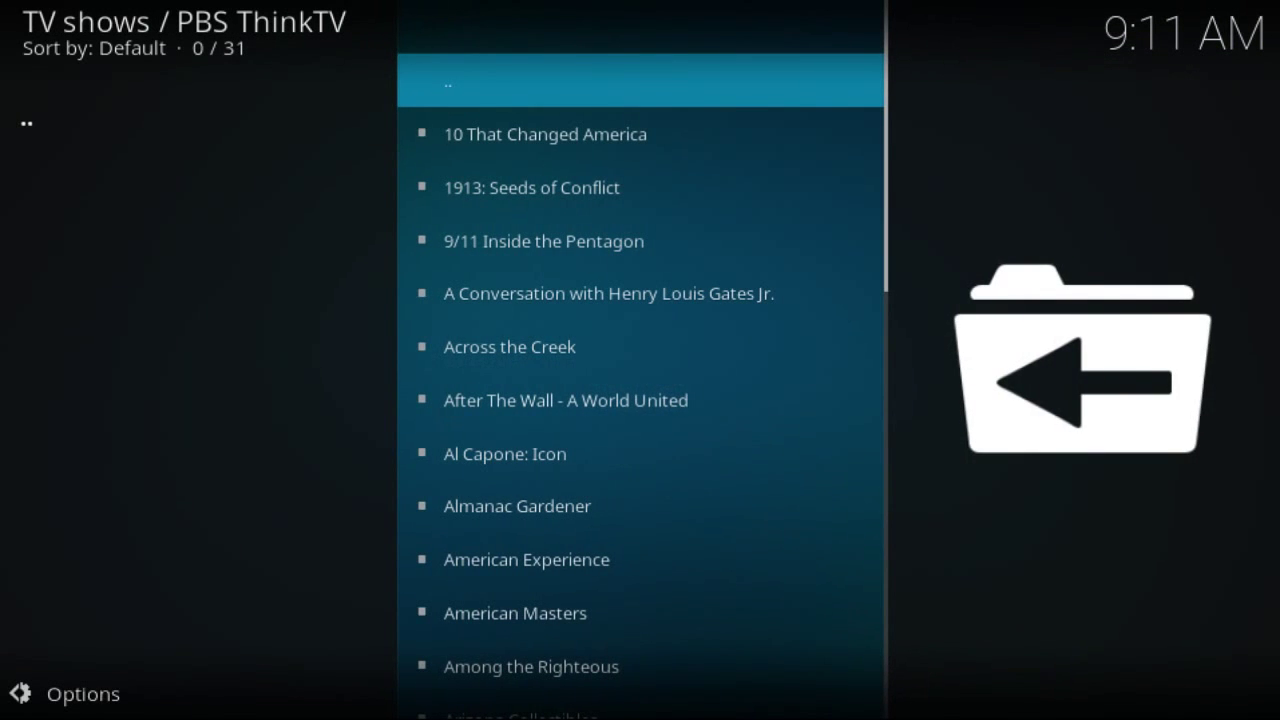
key(Down)
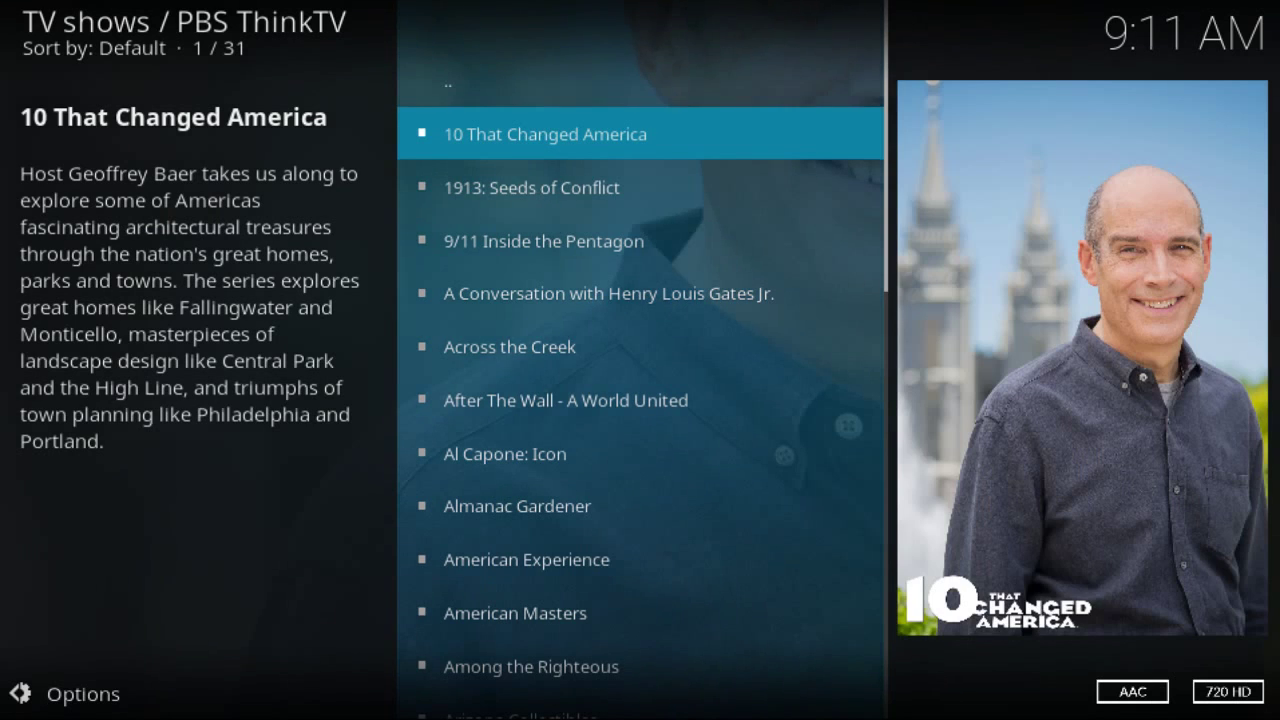
key(Return)
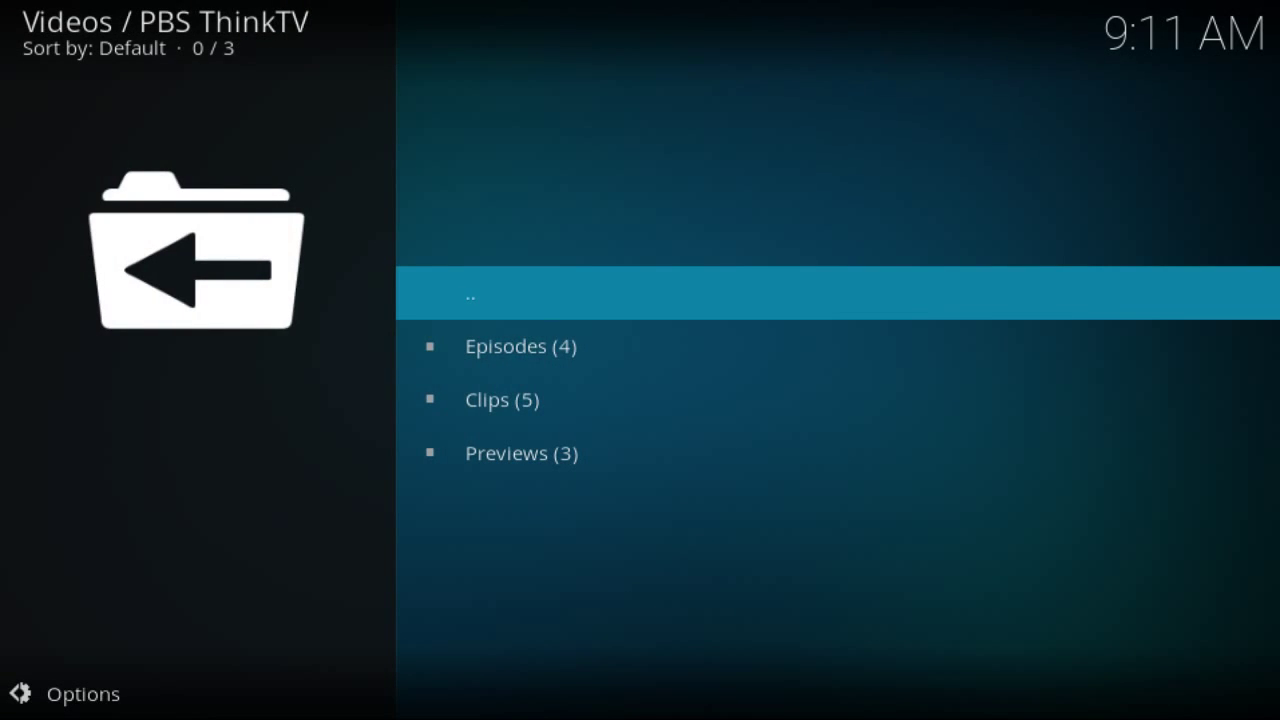
key(Down)
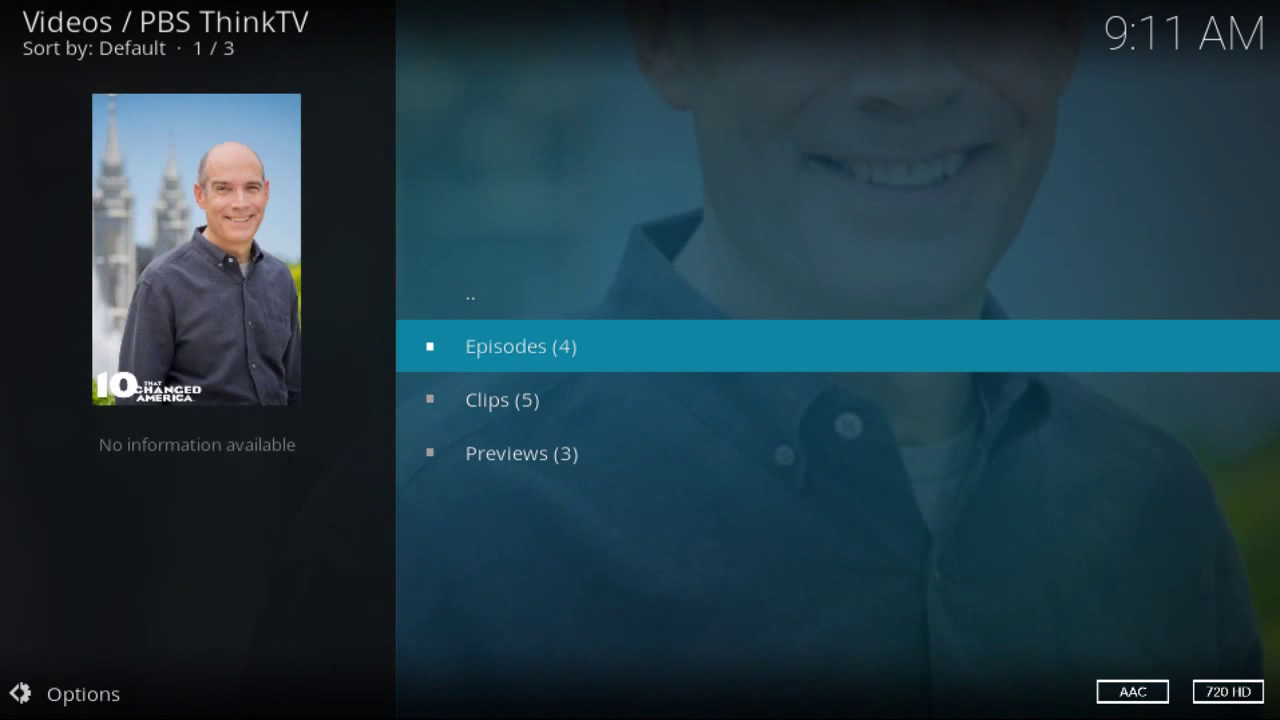
key(Return)
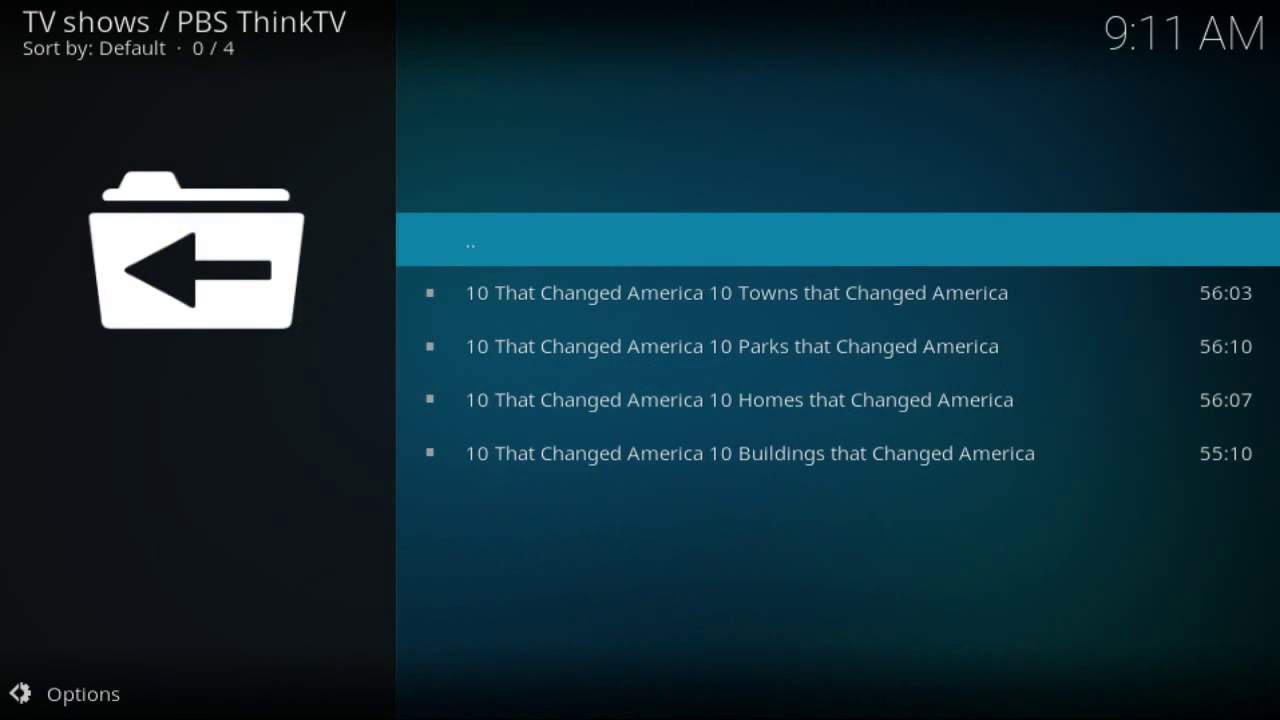
key(Down)
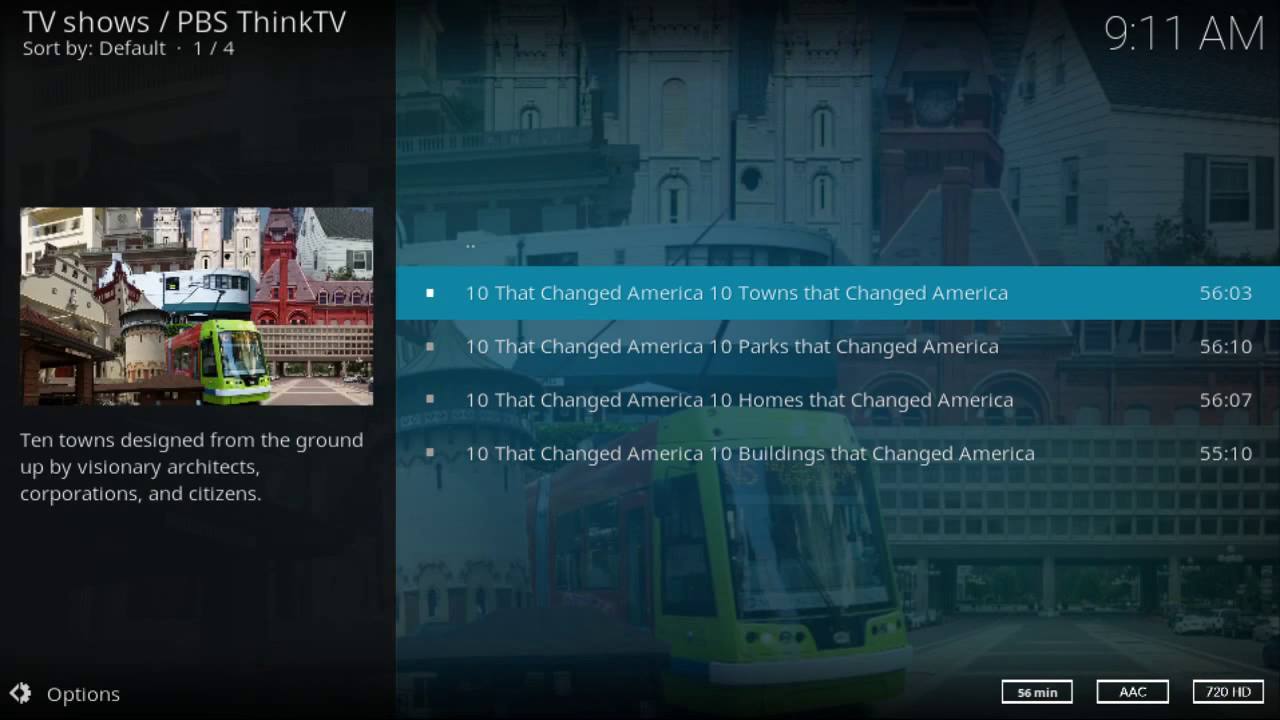
Start the Towns episode, then play 10 Parks that Changed America from the C context menu.
key(Return)
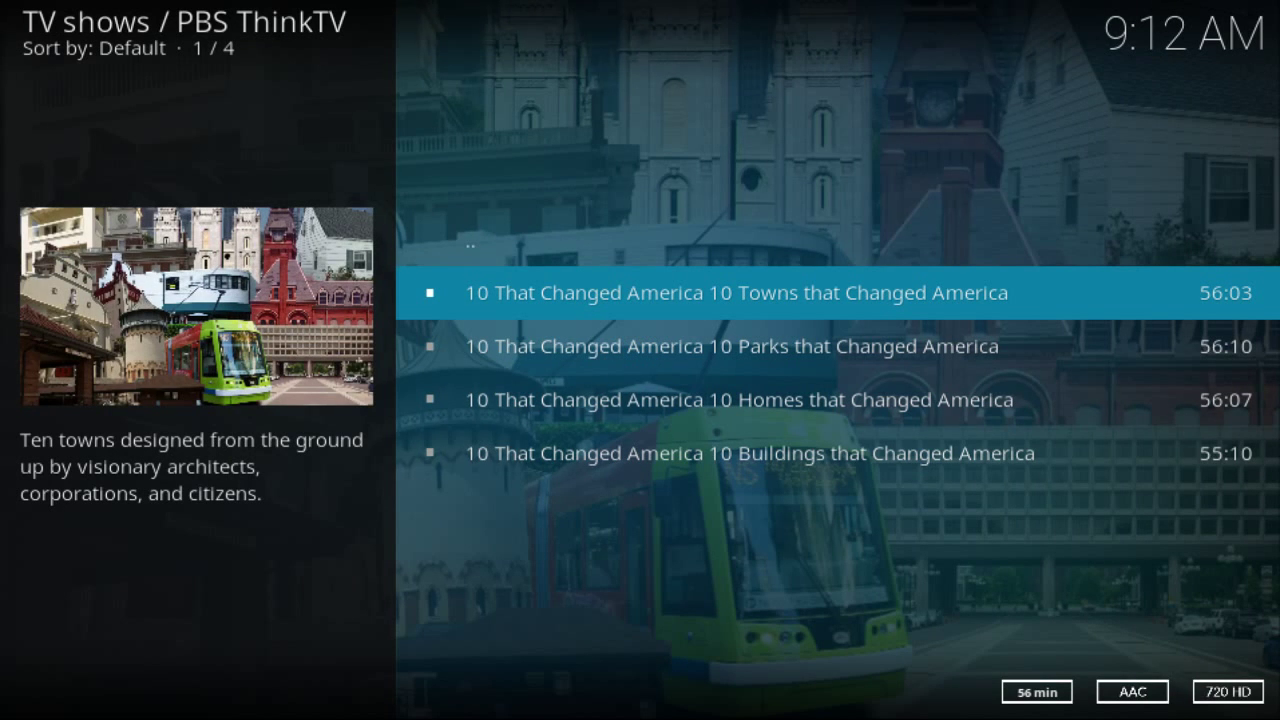
key(Down)
key(c)
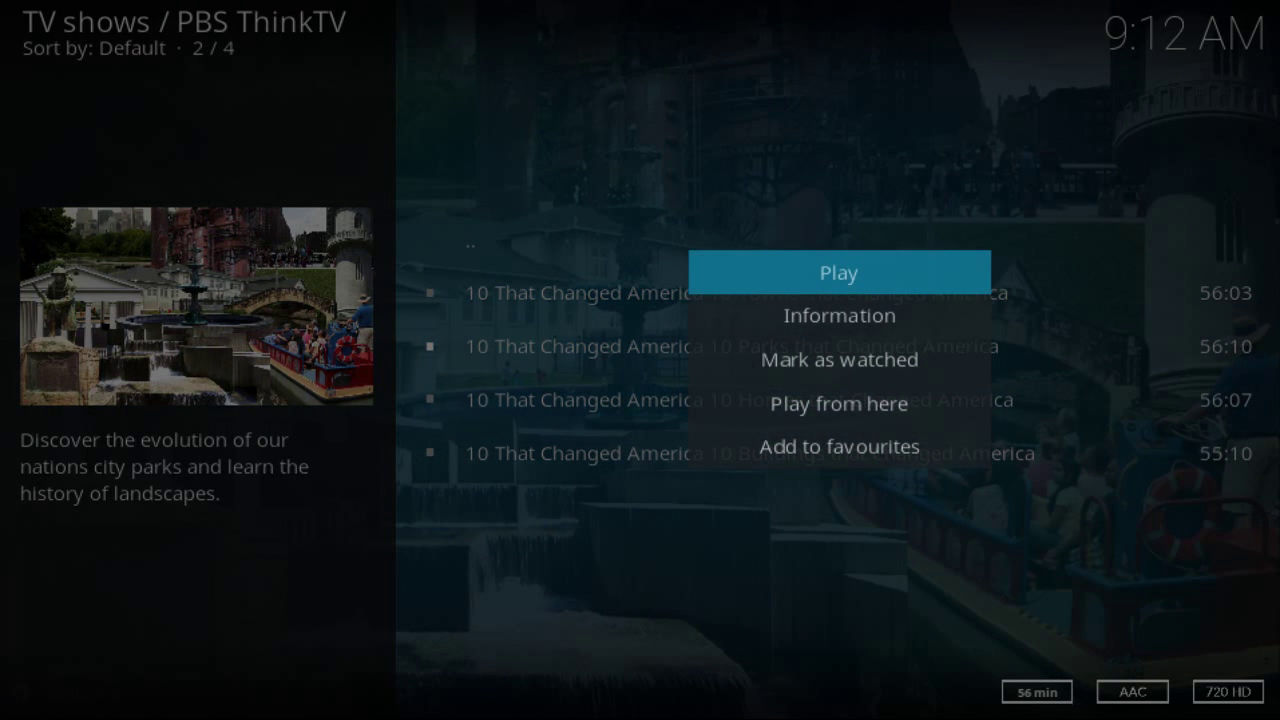
key(Return)
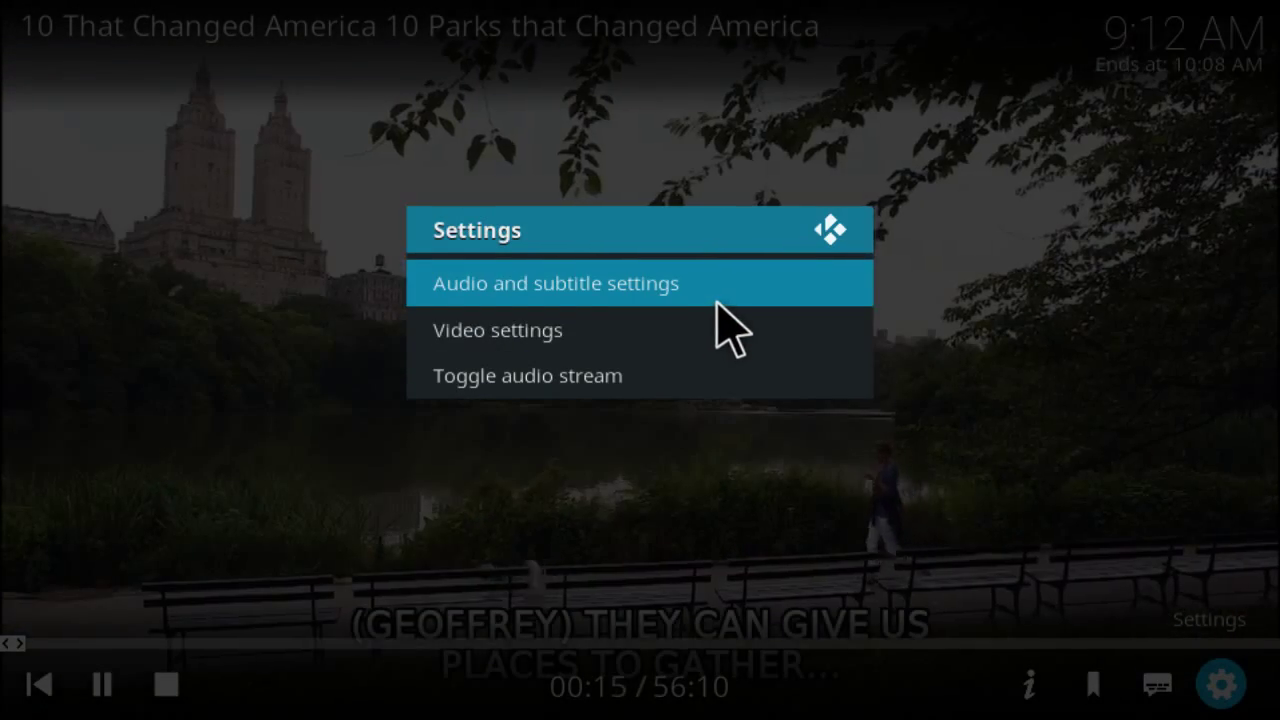
Disable subtitles in audio and subtitle settings and save that as the default for all media.
click(730, 327)
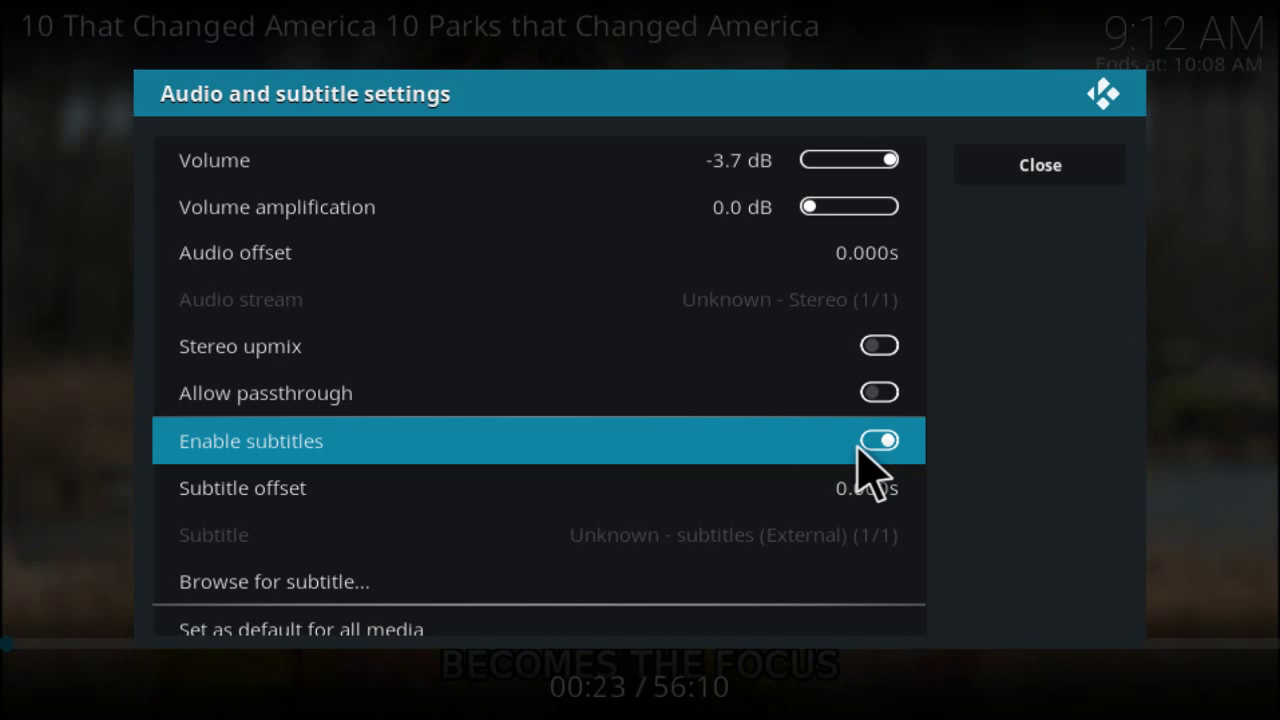
click(860, 447)
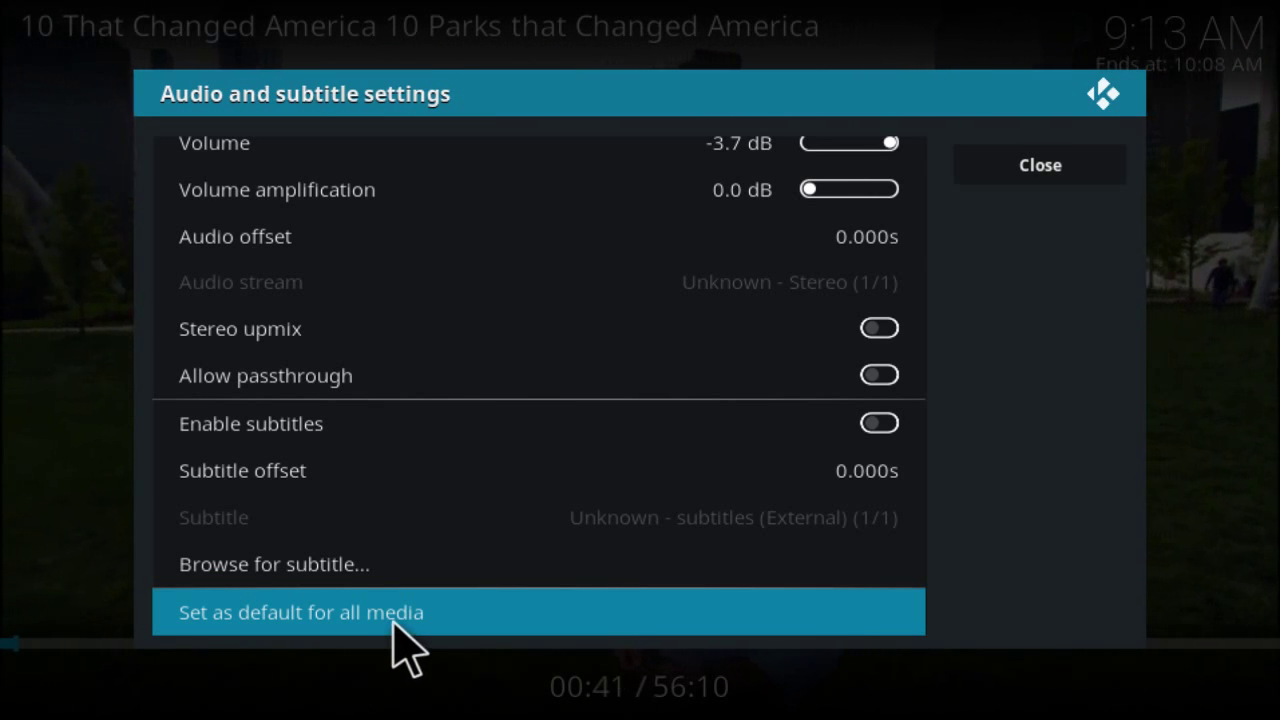
click(390, 619)
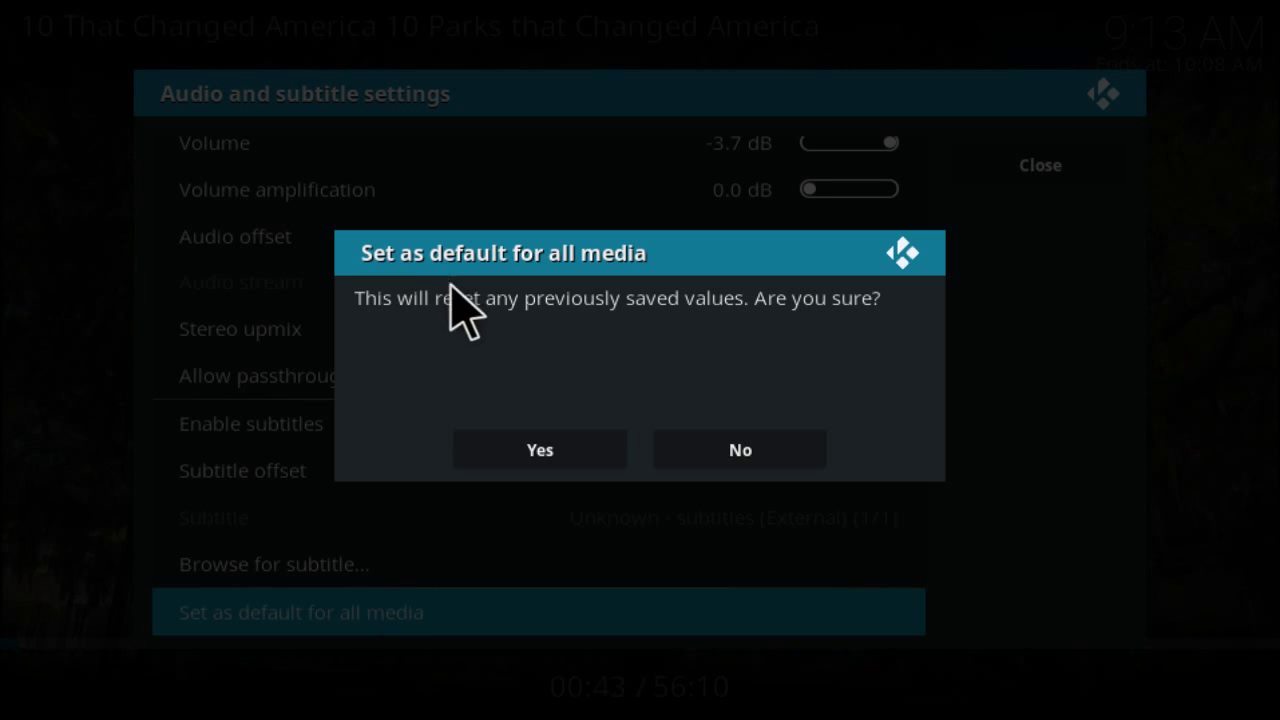
click(530, 455)
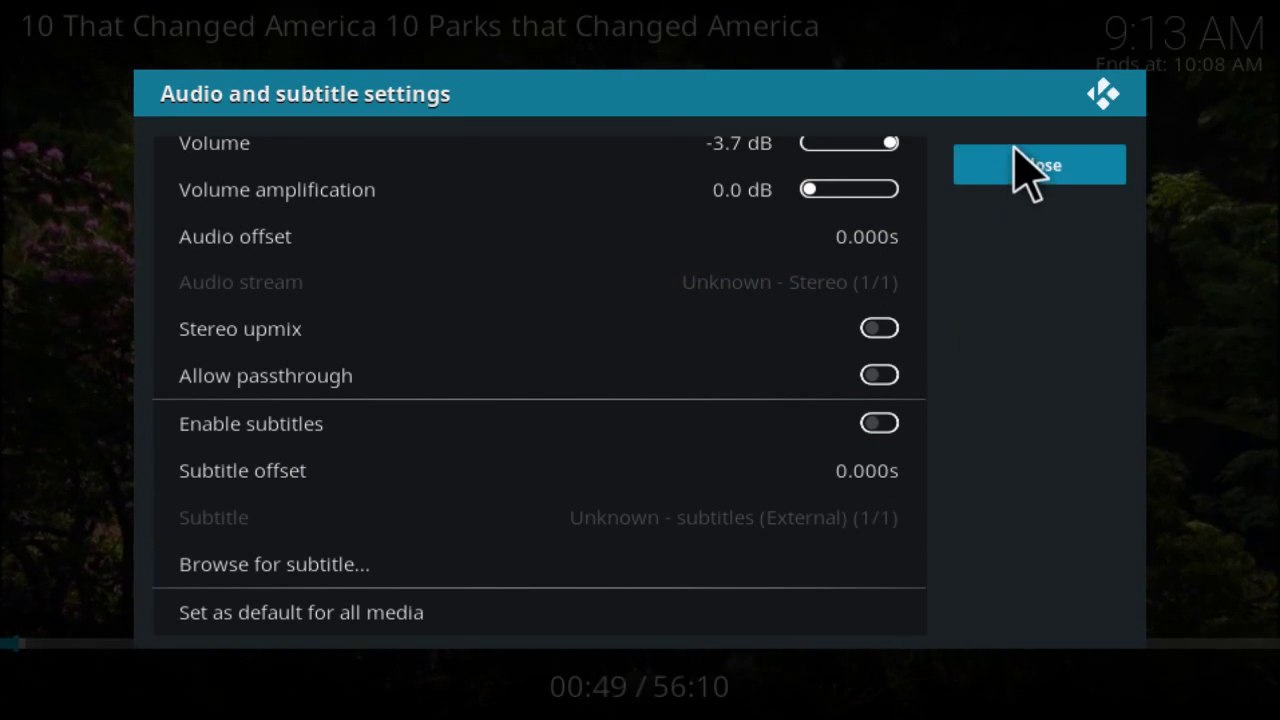
click(1016, 166)
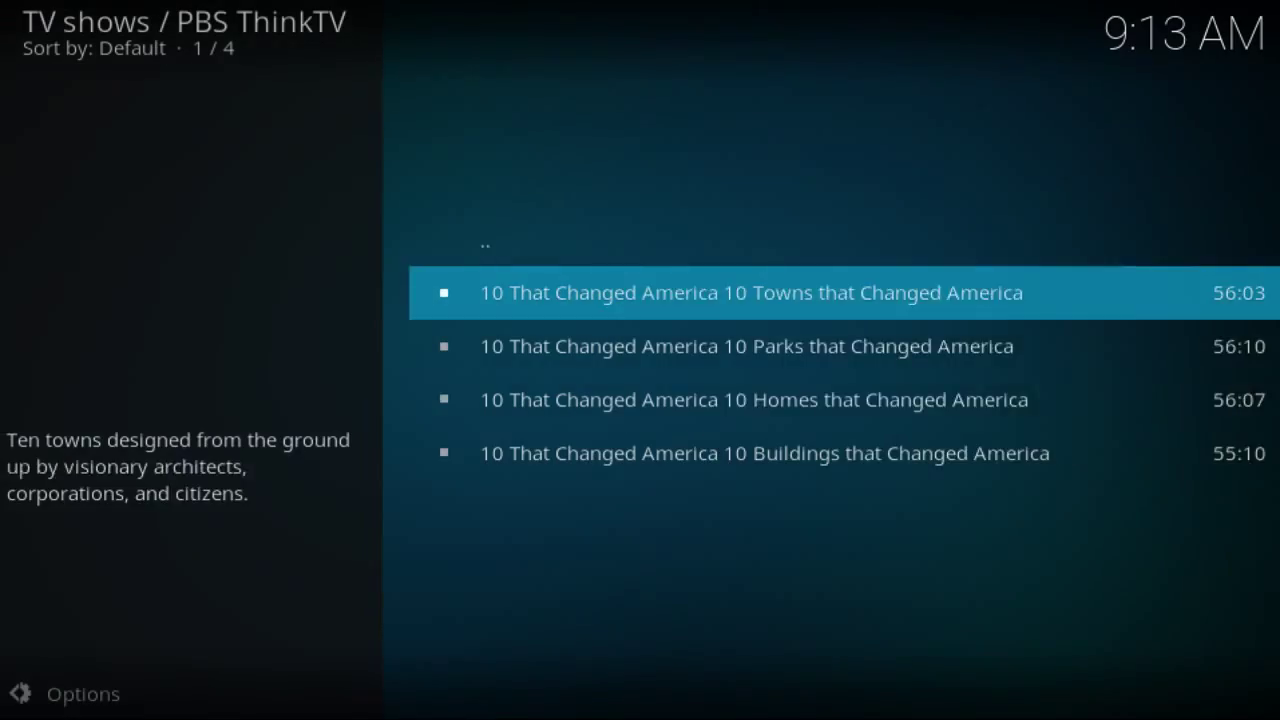
Climb up through the Episodes, Clips and Previews folder to PBS ThinkTV's list of 31 shows.
click(470, 240)
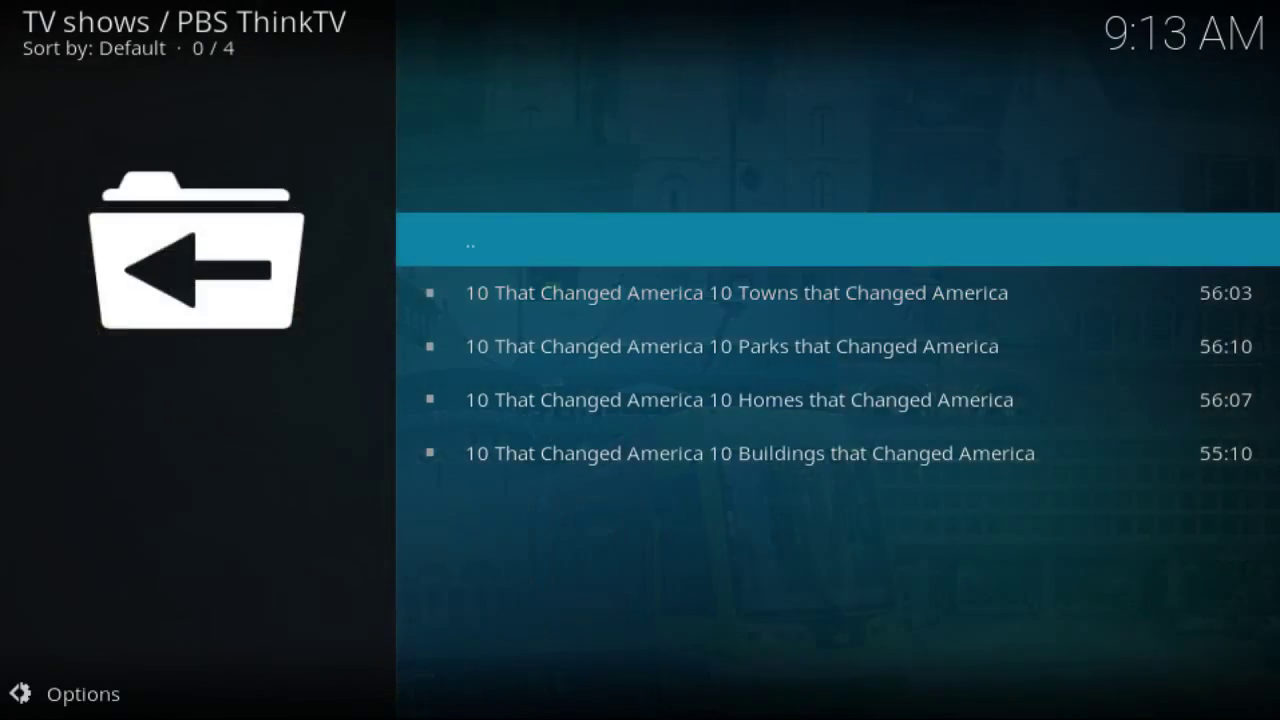
key(Return)
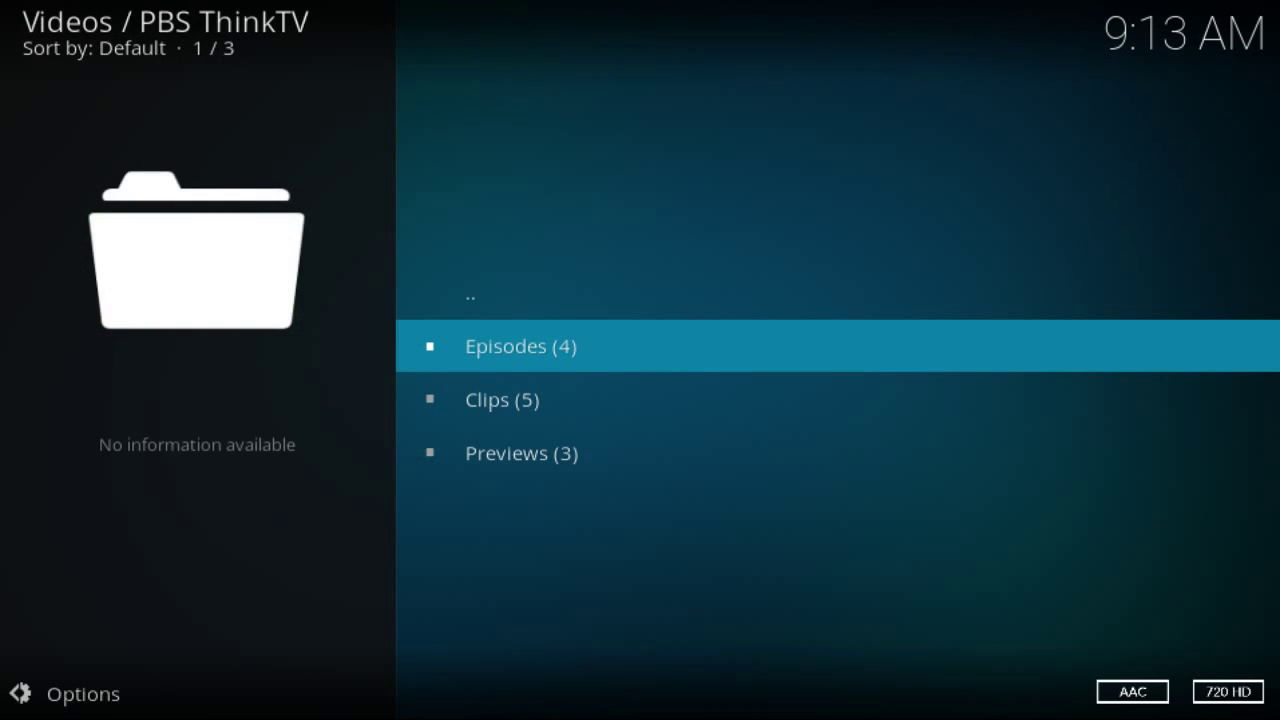
click(470, 293)
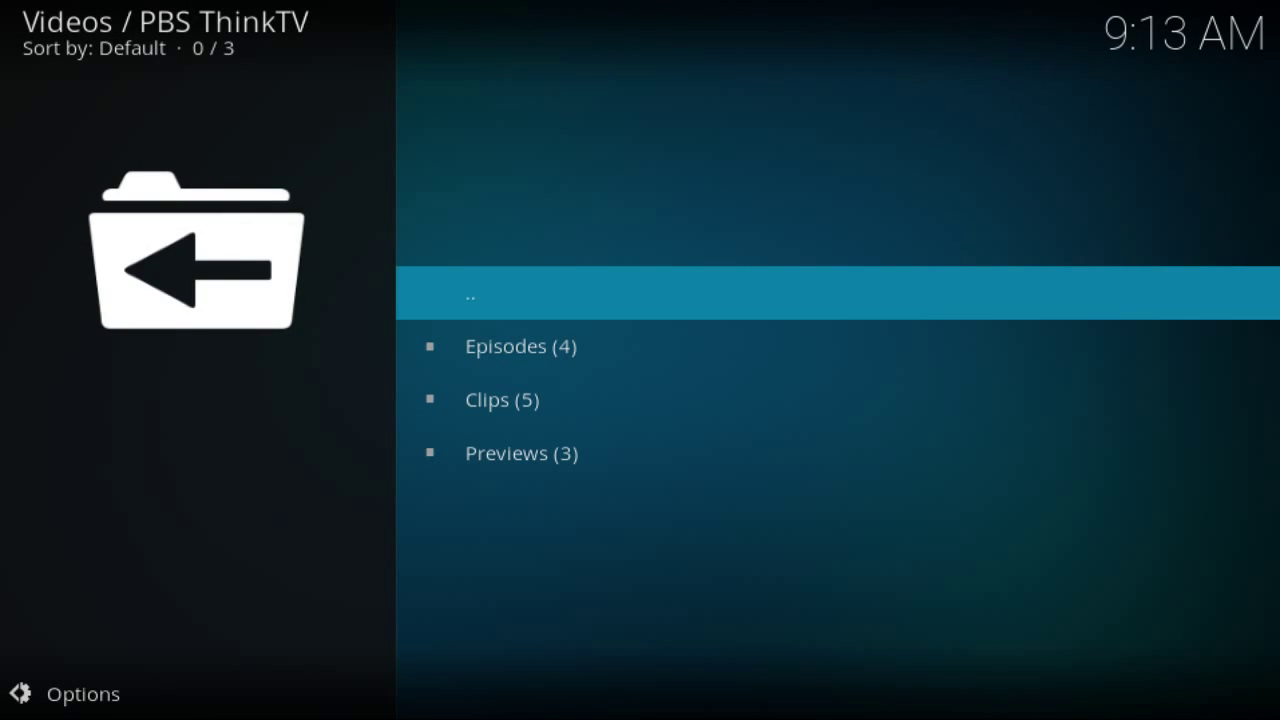
key(Return)
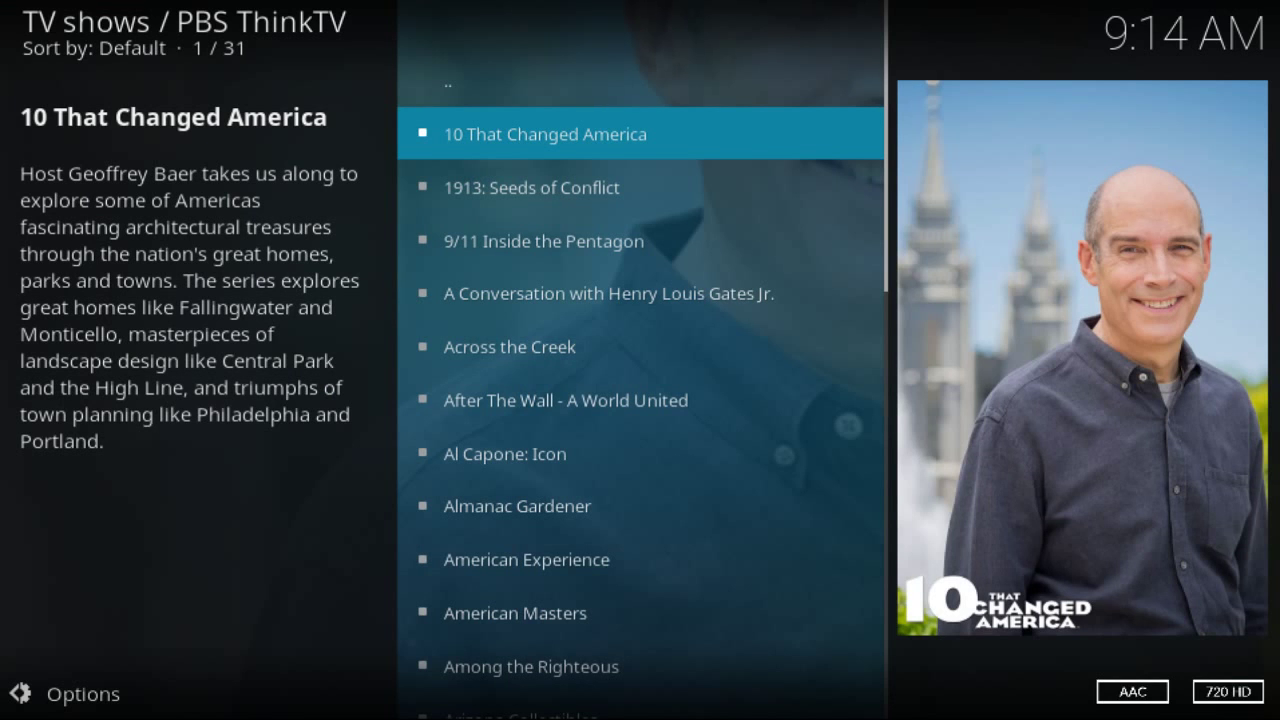
Exit PBS ThinkTV to the main Add-ons screen and move focus to Information providers.
key(Escape)
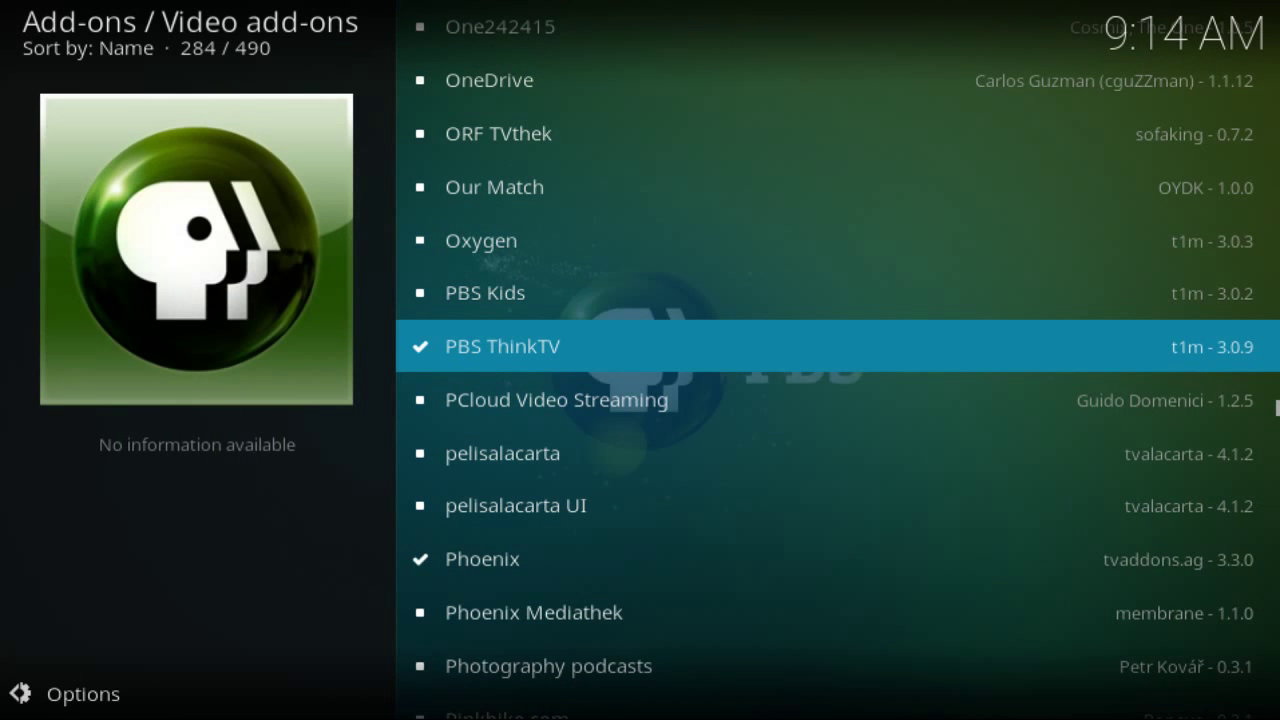
key(Escape)
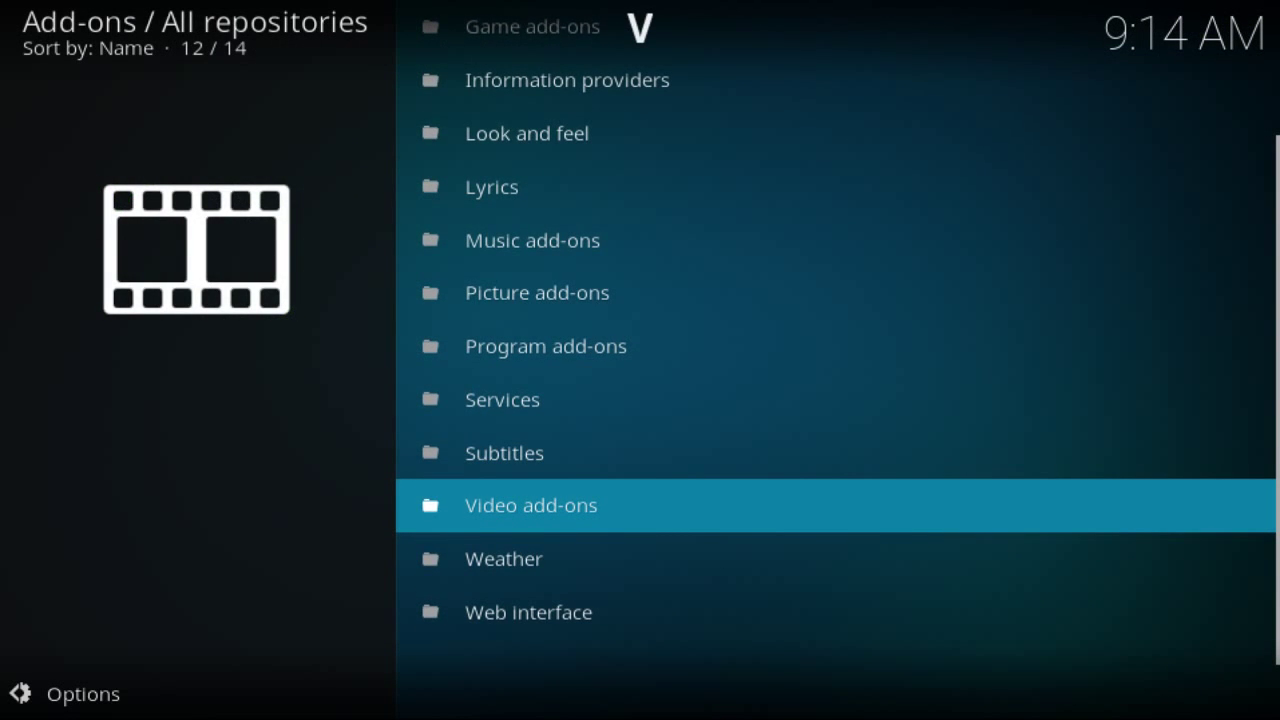
key(Escape)
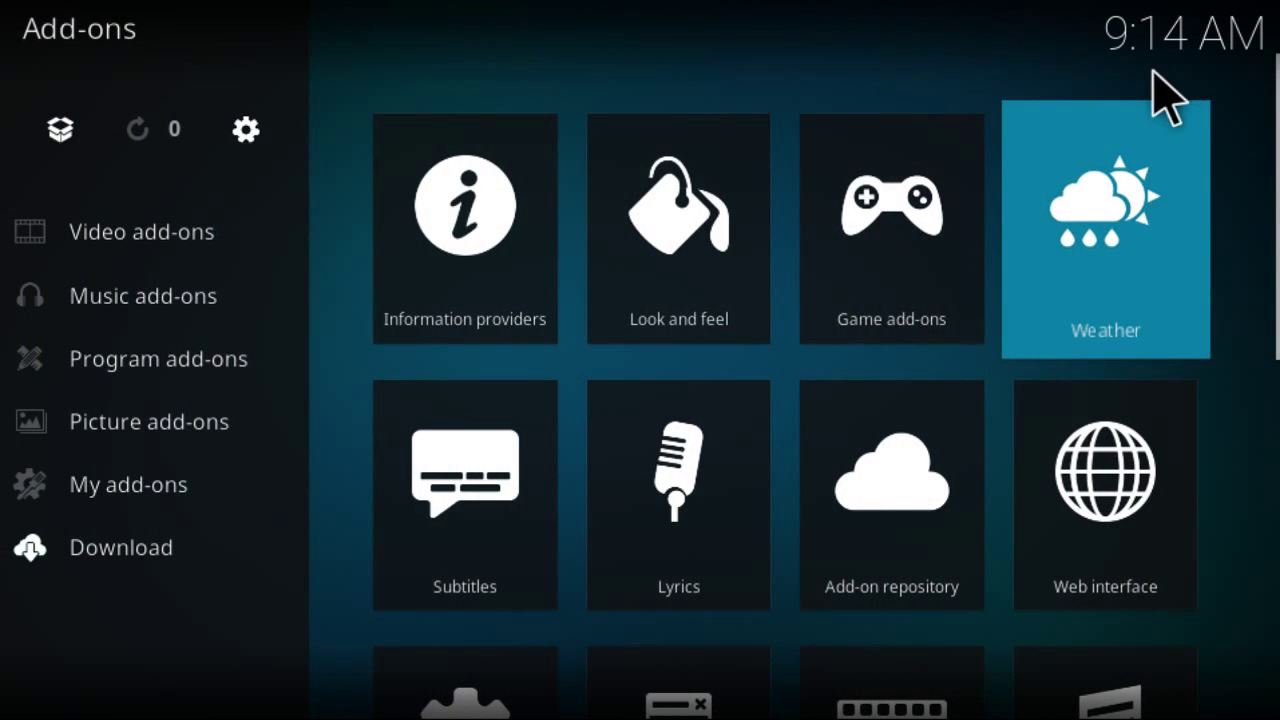
key(Left)
key(Left)
key(Left)
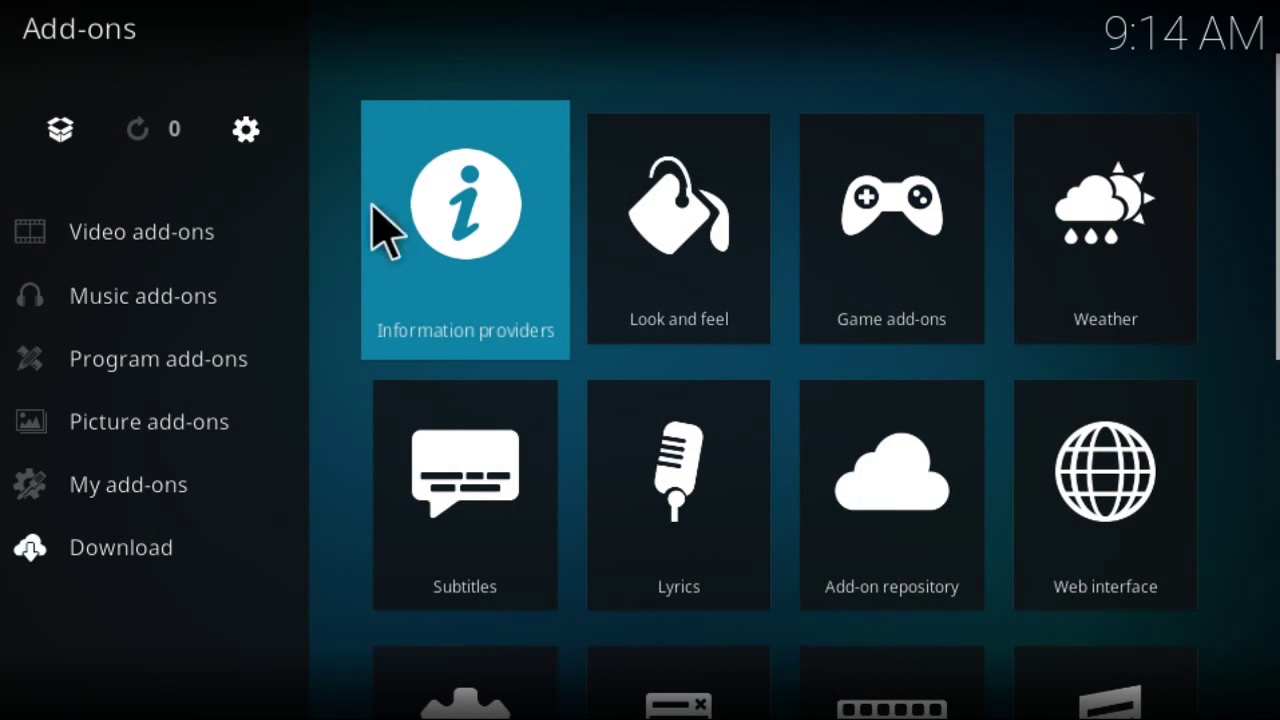